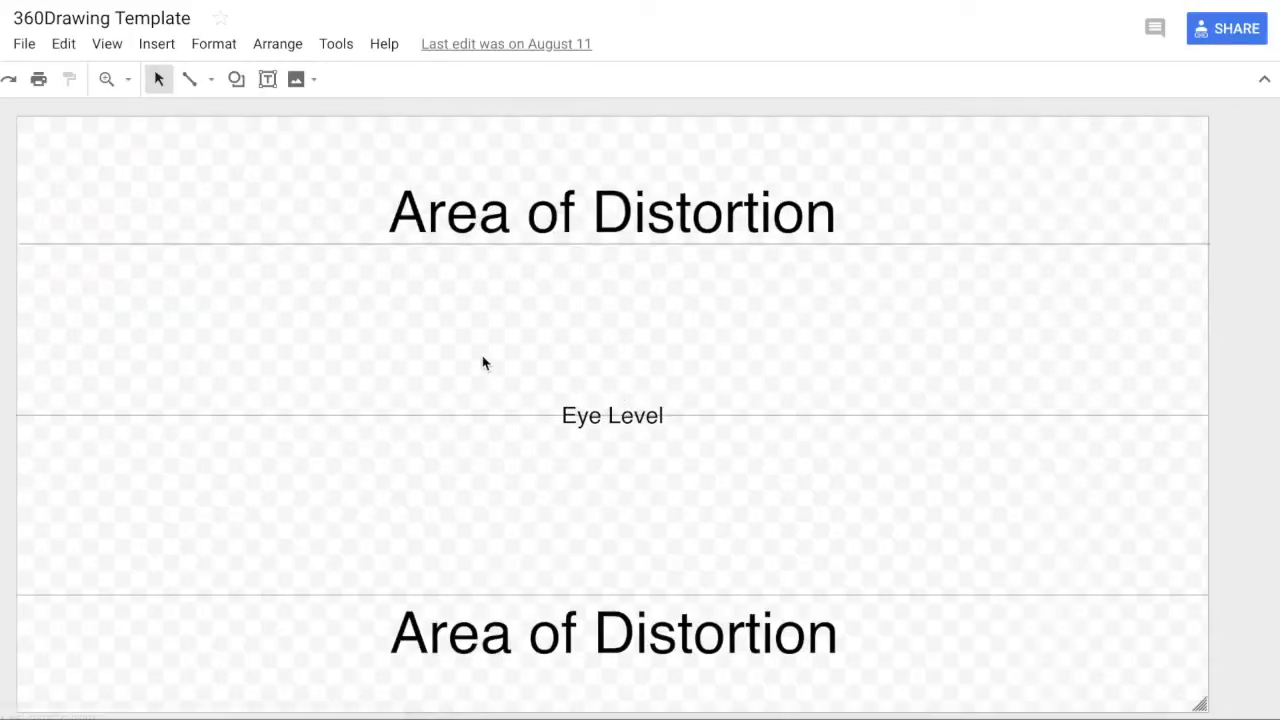
Step: Draw a rectangle across the full width of the upper Area of Distortion and fill it with yellow
left_click(235, 82)
mouse_move(283, 120)
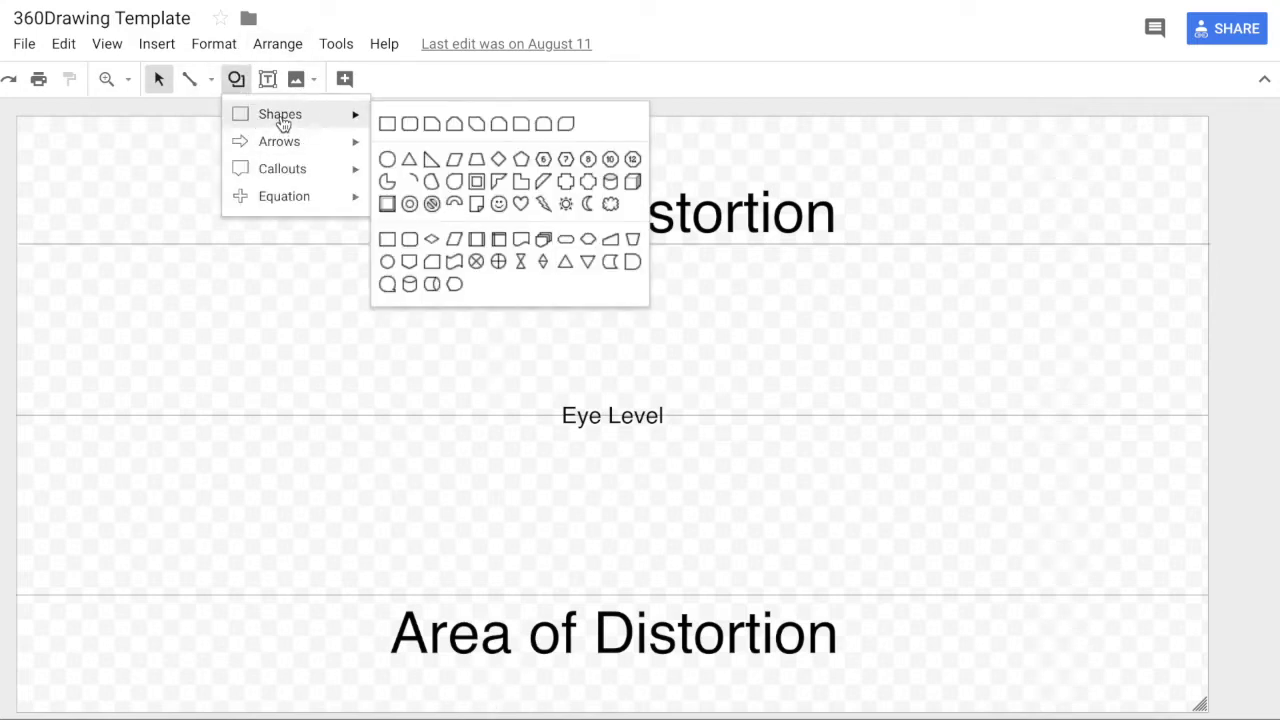
left_click(387, 124)
left_click_drag(2, 109, 1234, 234)
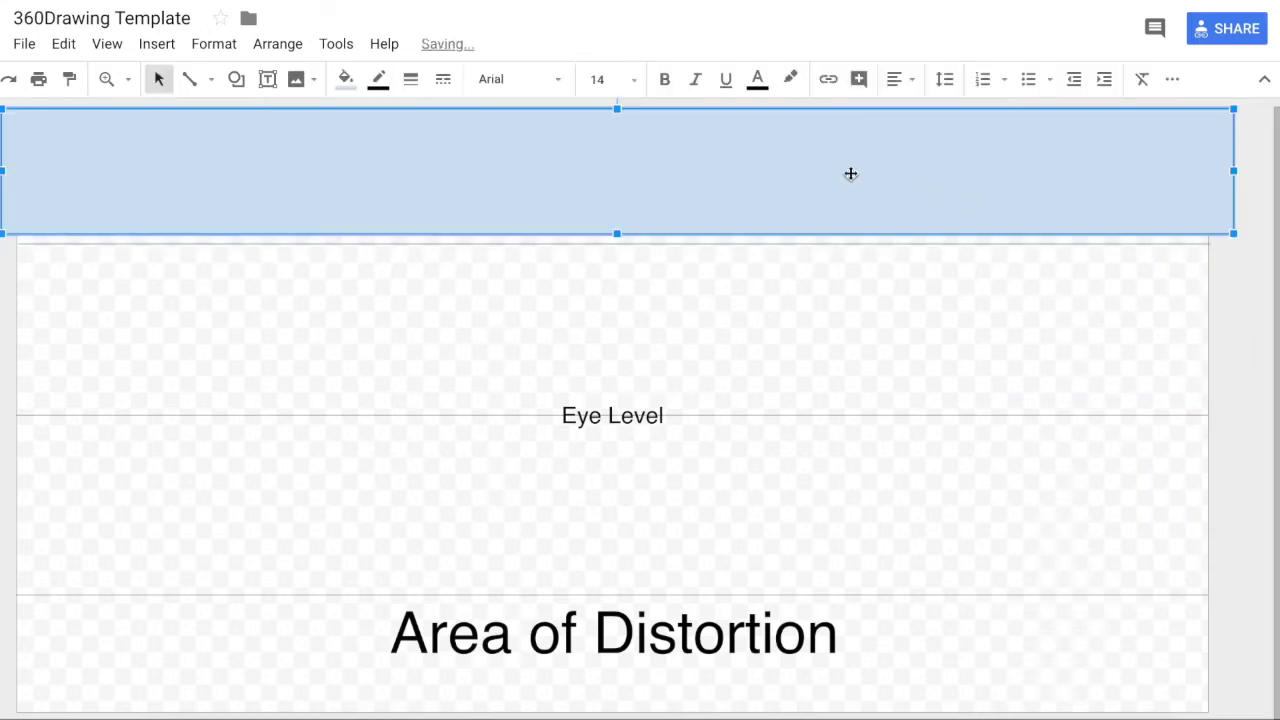
left_click(346, 79)
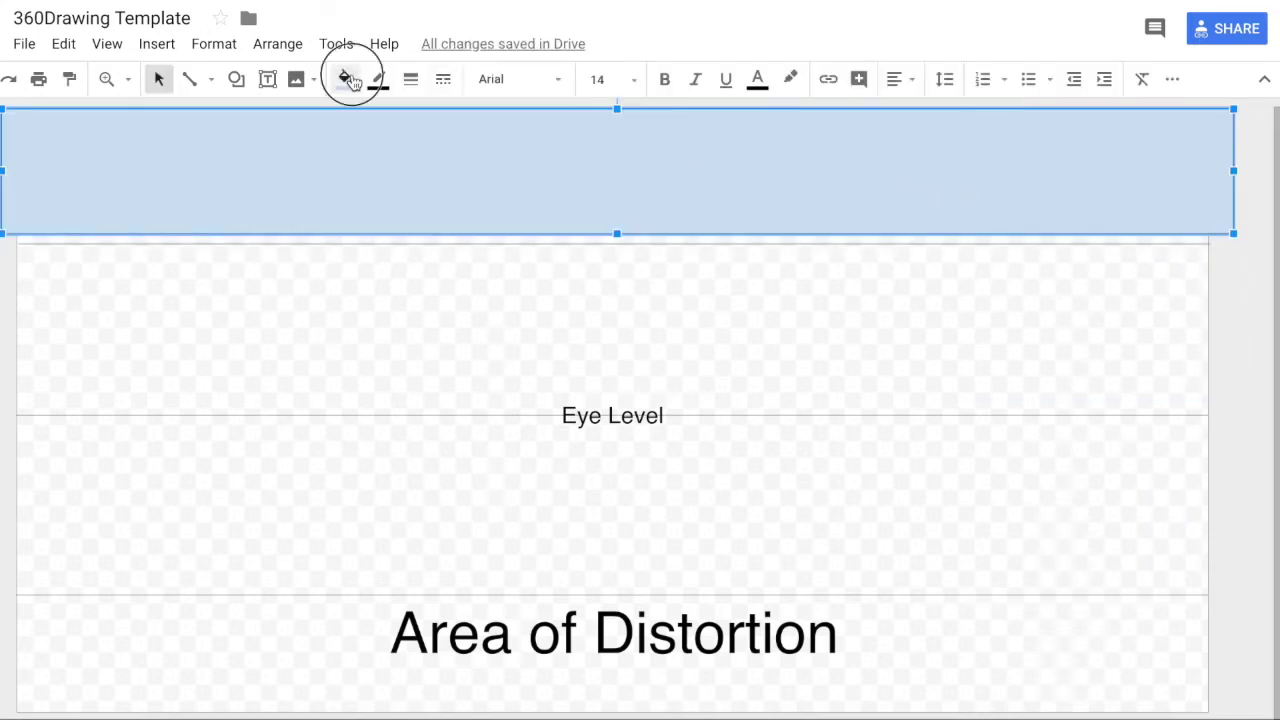
left_click(409, 206)
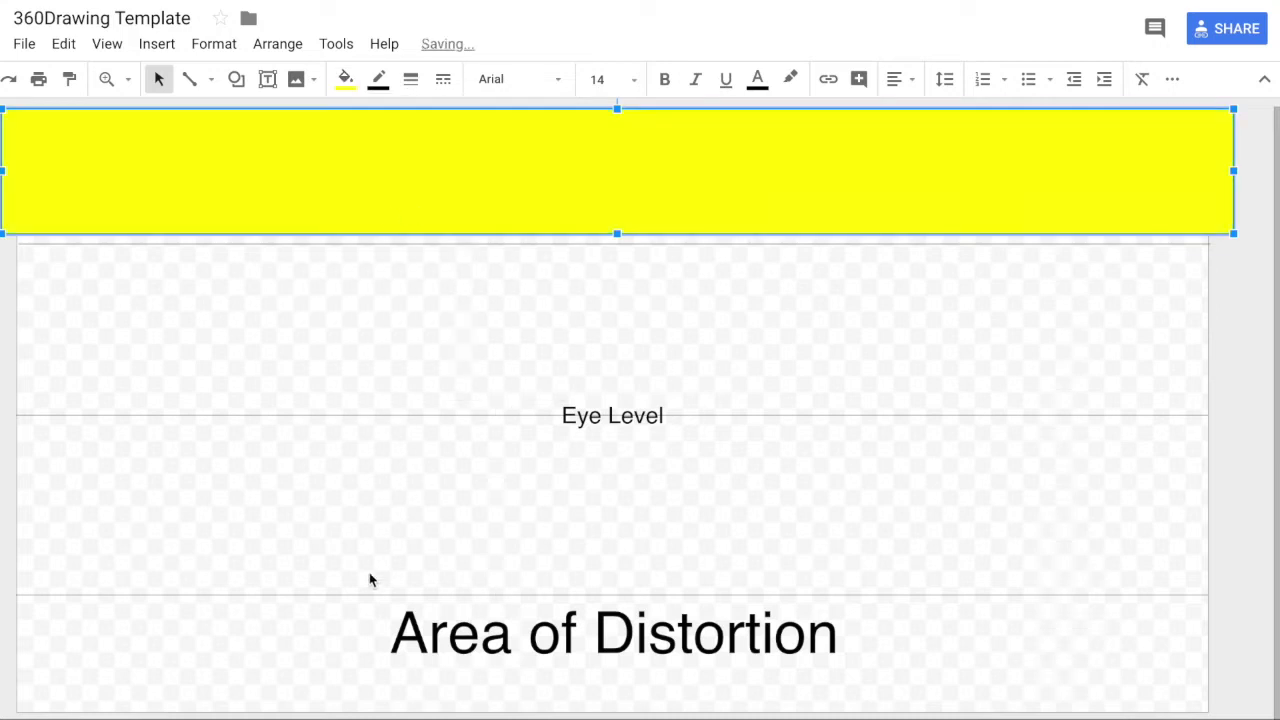
Step: Draw a second rectangle across the full width of the lower Area of Distortion and fill it with cornflower blue
left_click(237, 79)
mouse_move(316, 112)
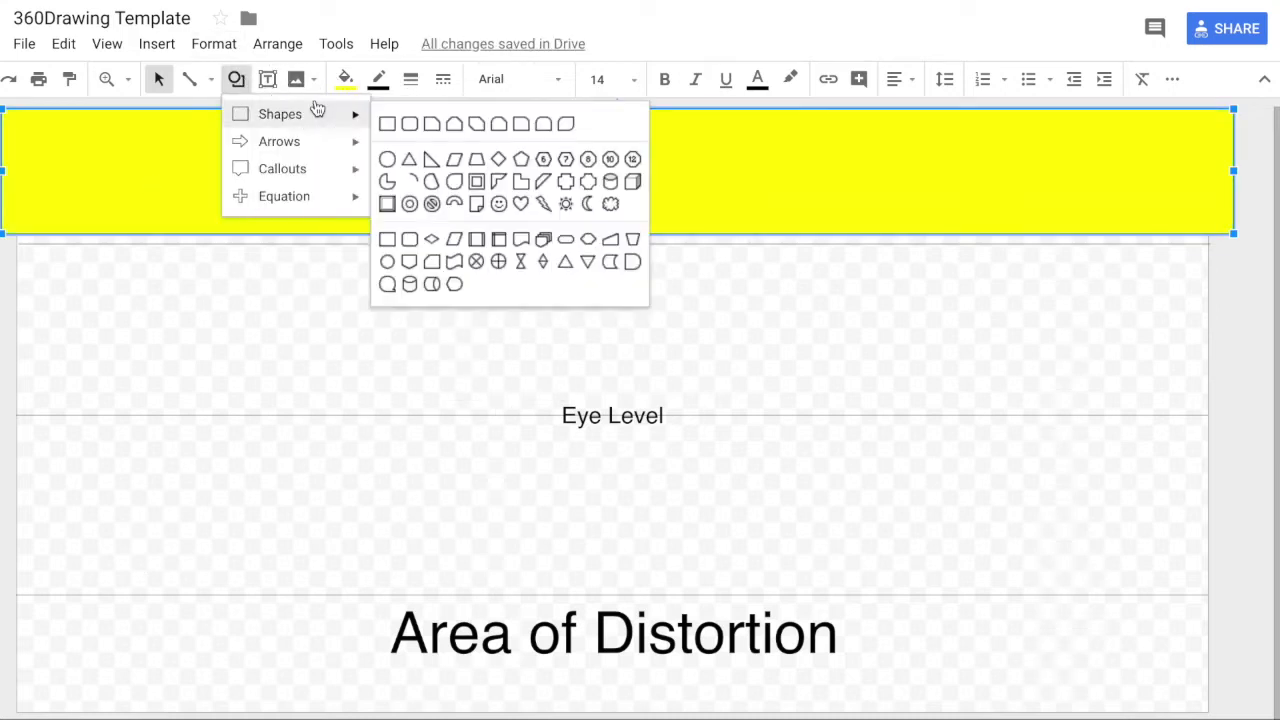
left_click(390, 123)
left_click_drag(2, 612, 1264, 716)
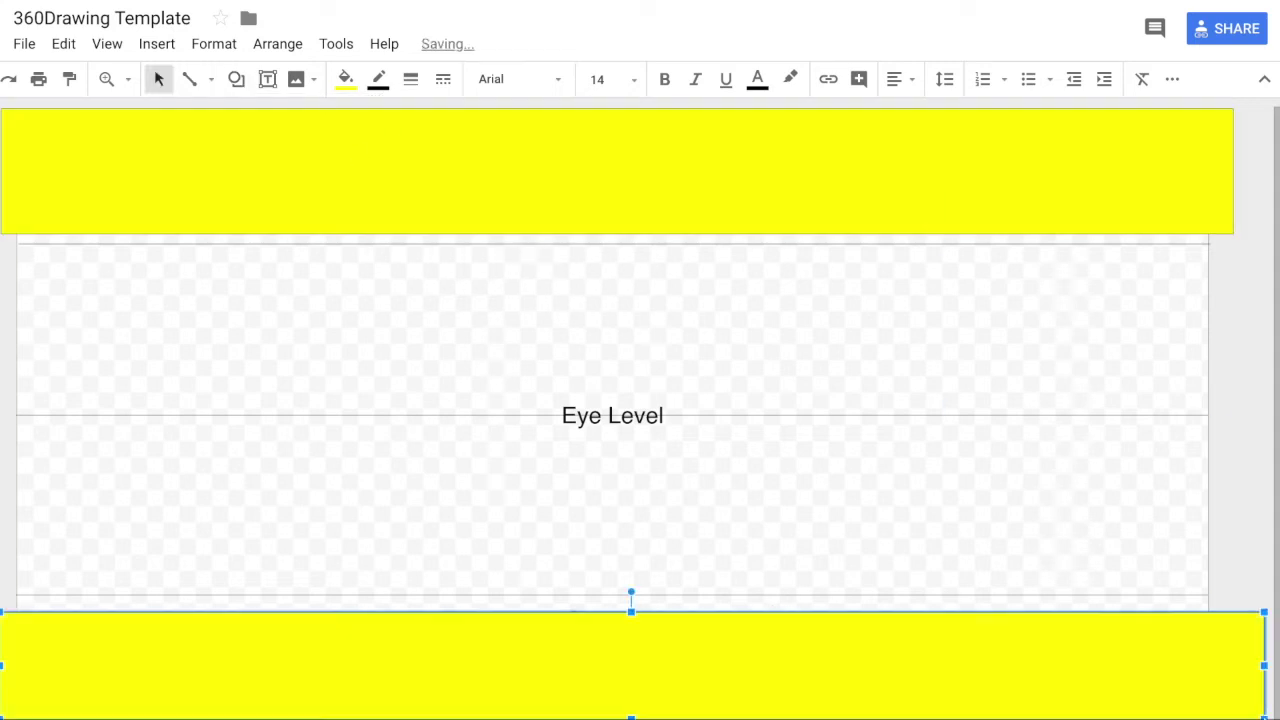
right_click(1077, 672)
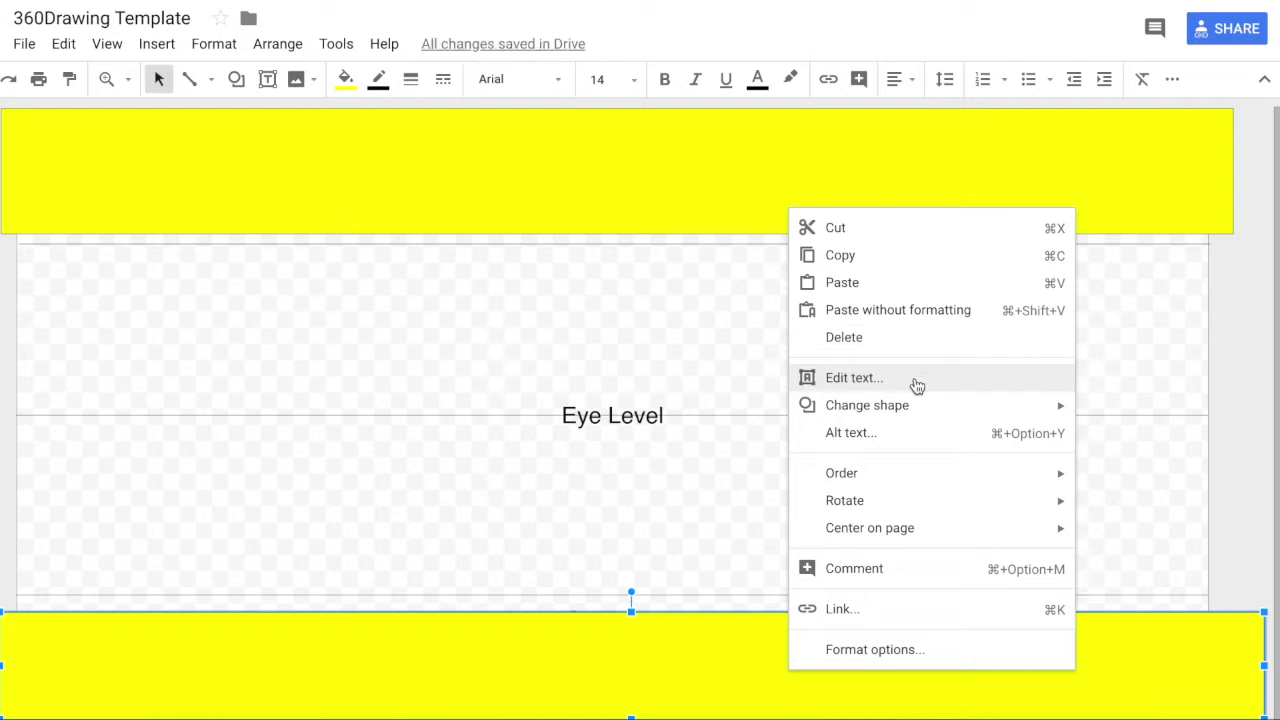
left_click(347, 80)
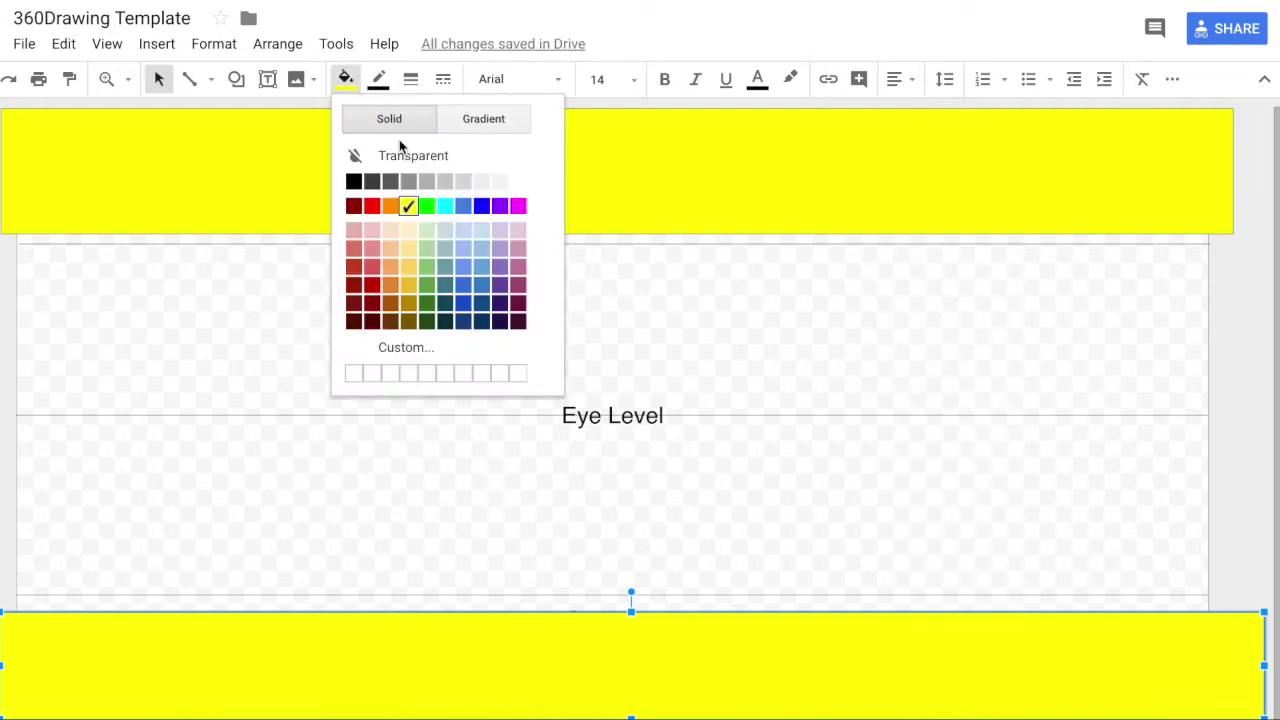
left_click(463, 210)
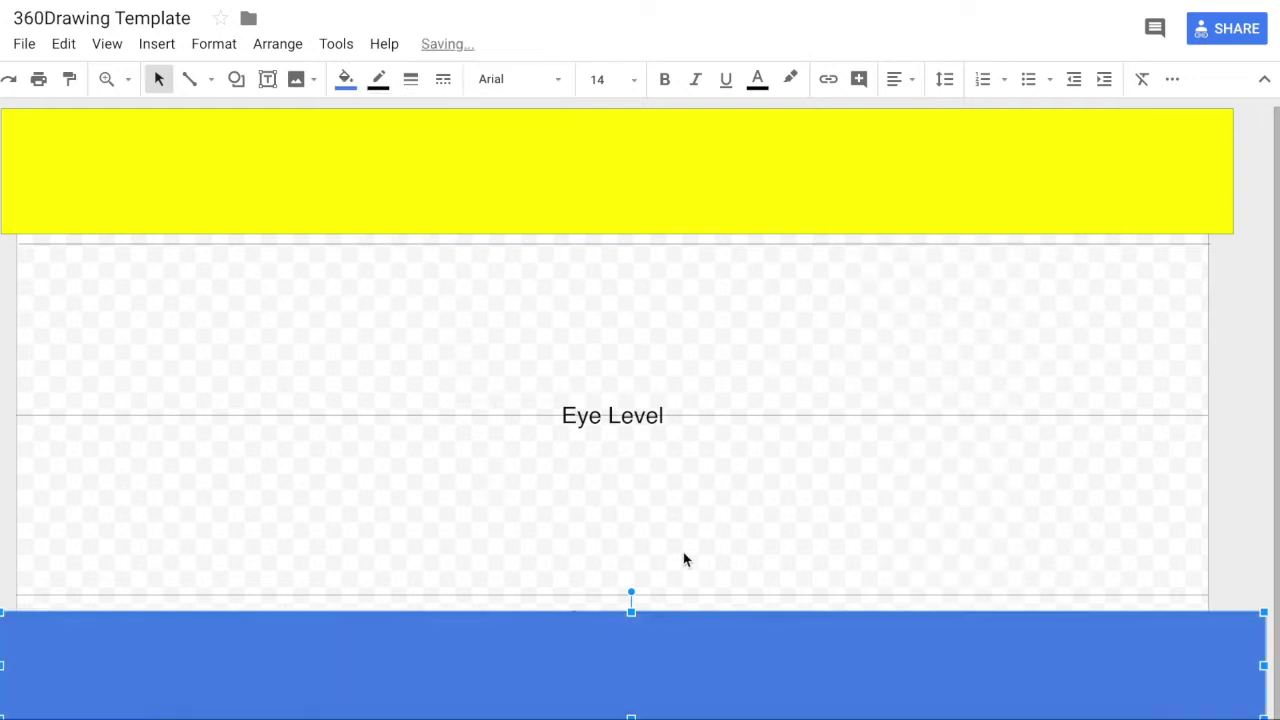
Step: Fit the blue band from the lower guide line to the page's bottom edge and extend the yellow band down to the upper guide line
left_click_drag(500, 623, 500, 608)
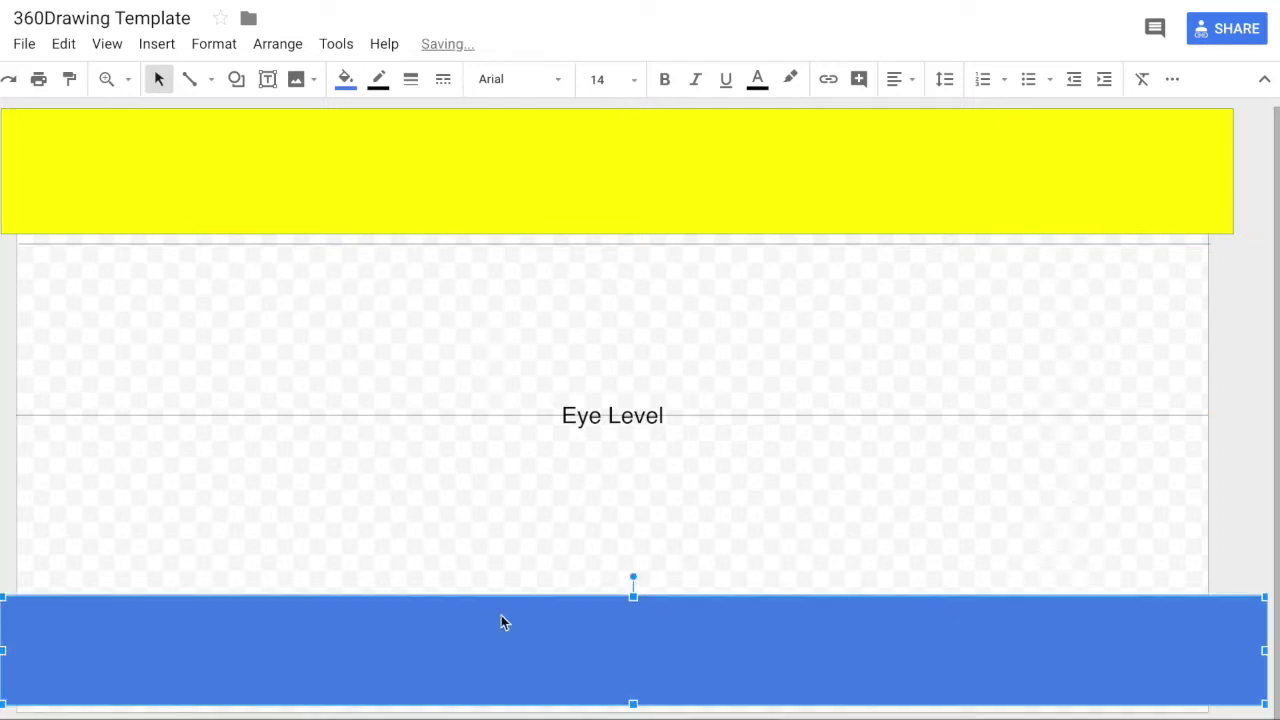
left_click_drag(634, 705, 633, 717)
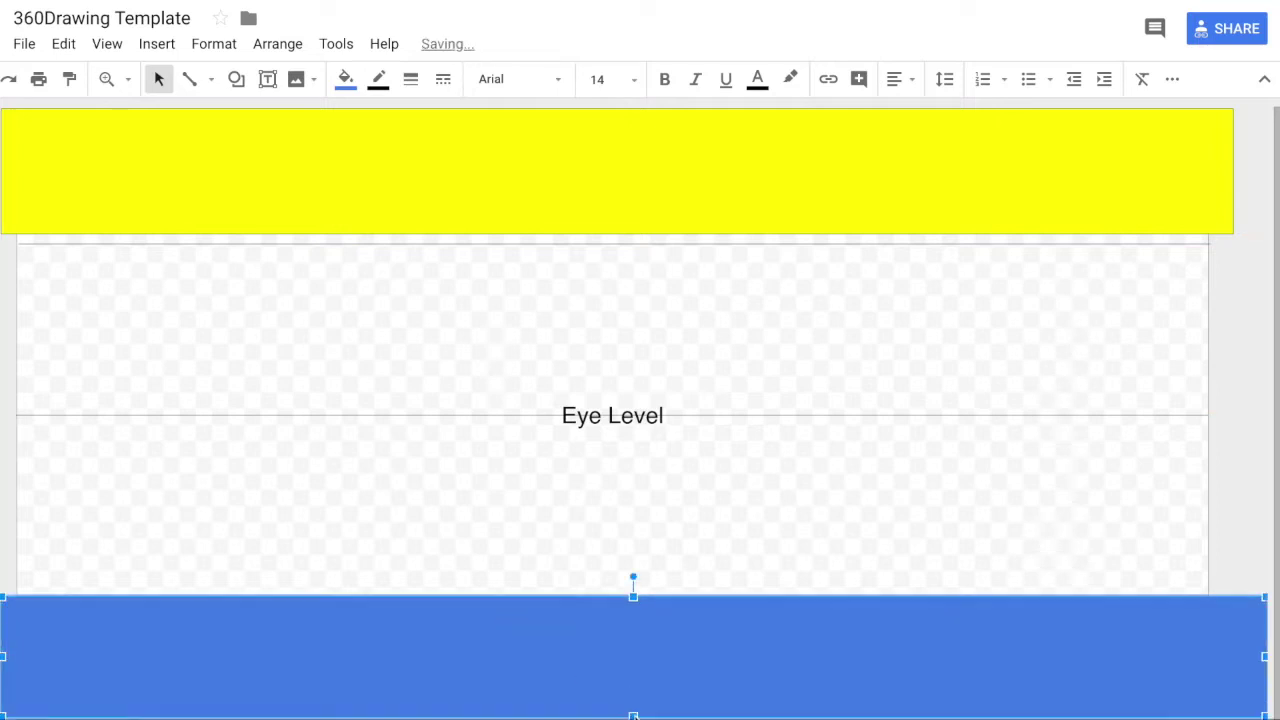
left_click(541, 195)
left_click_drag(617, 236, 619, 252)
Step: Delete the Eye Level text box, leaving the centre guide line in place
left_click_drag(412, 403, 251, 423)
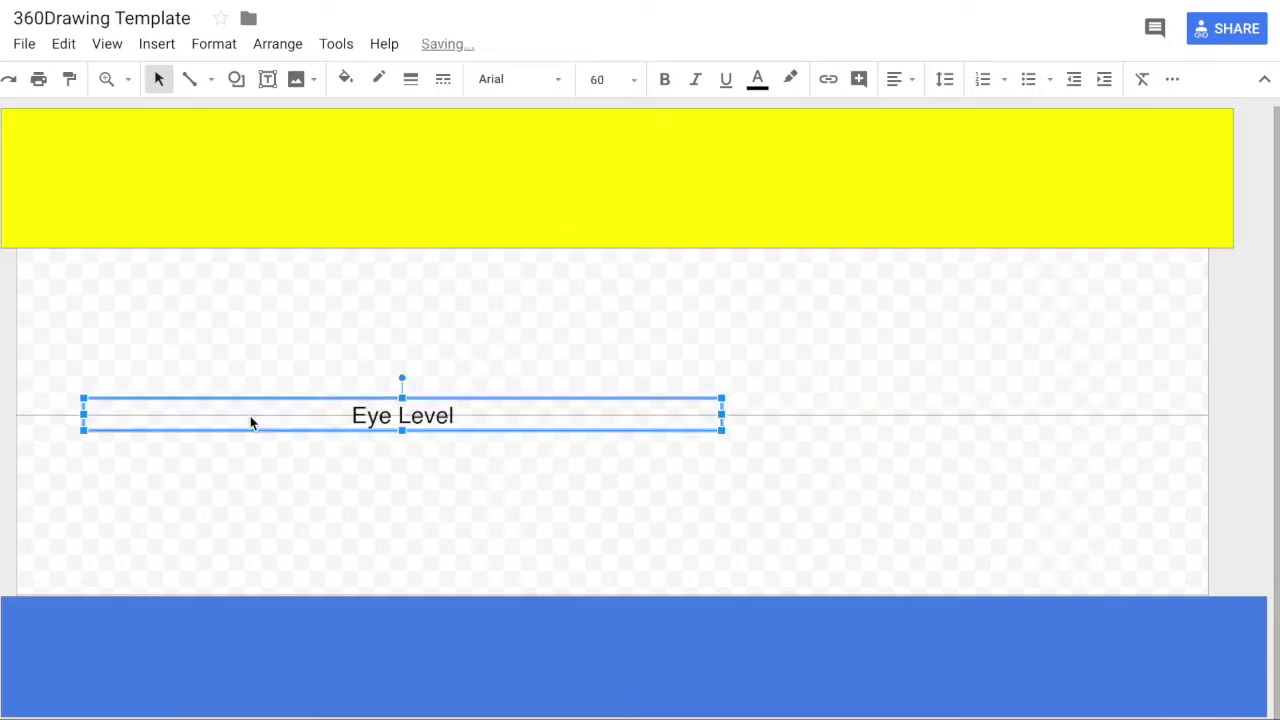
key("Delete")
left_click(286, 414)
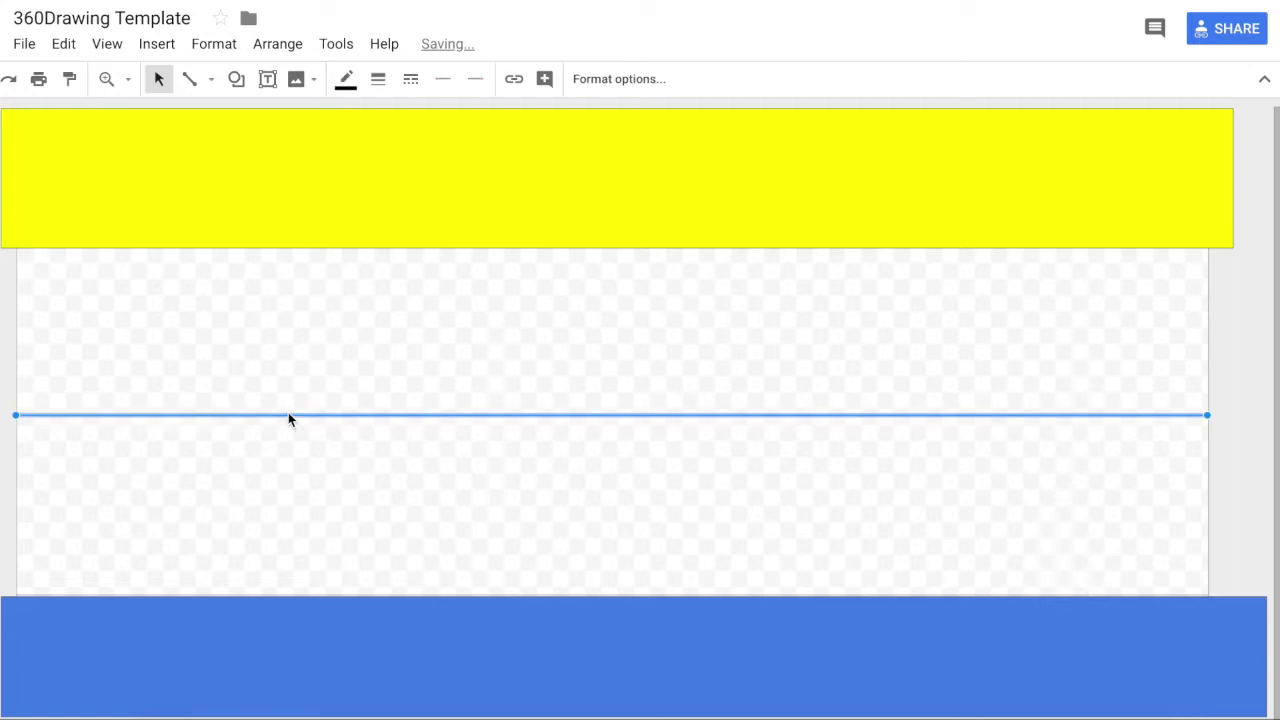
left_click(1248, 350)
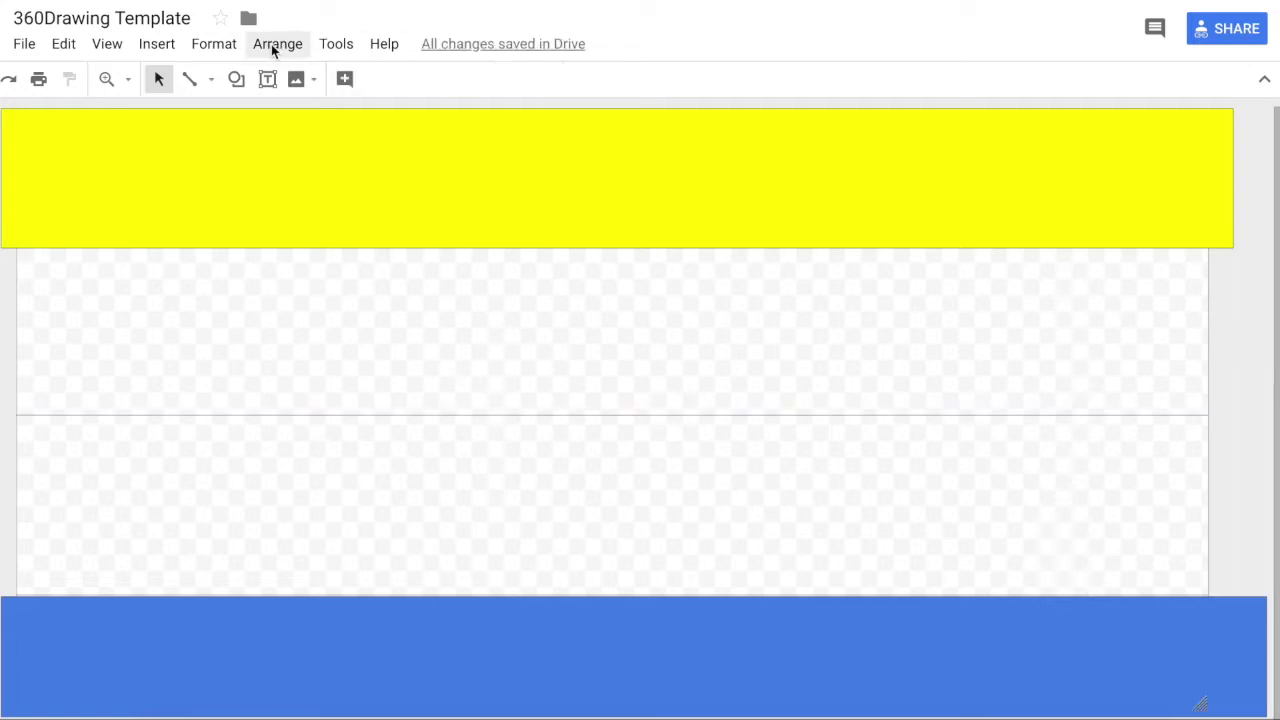
Step: Search Explore's images for "northamerica map" and place the pale yellow North America map on the drawing
left_click(336, 44)
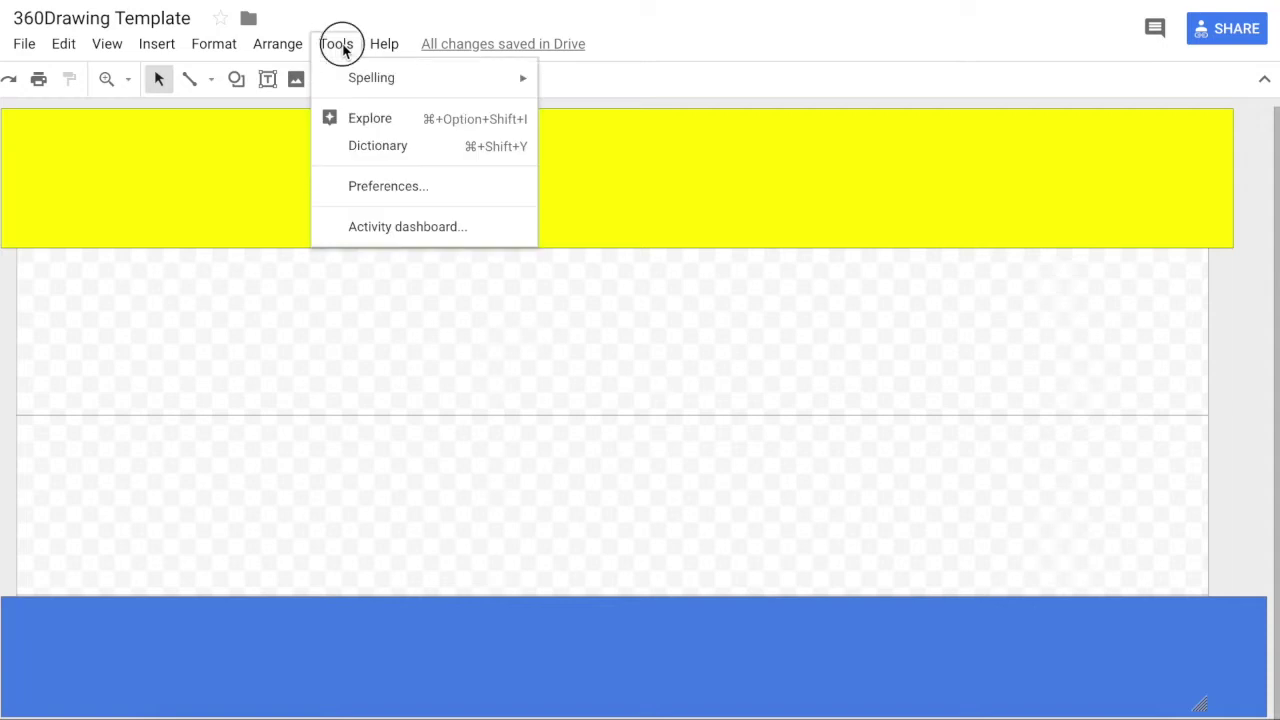
left_click(360, 118)
left_click(1086, 125)
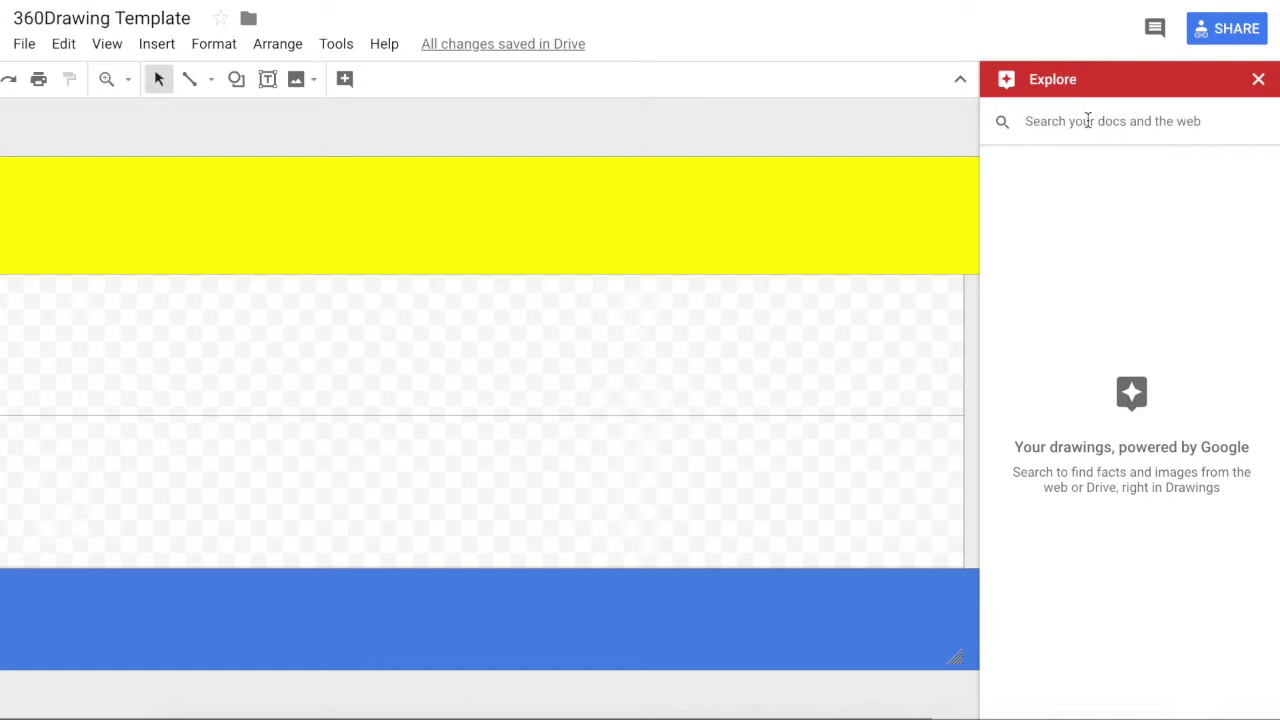
type("no")
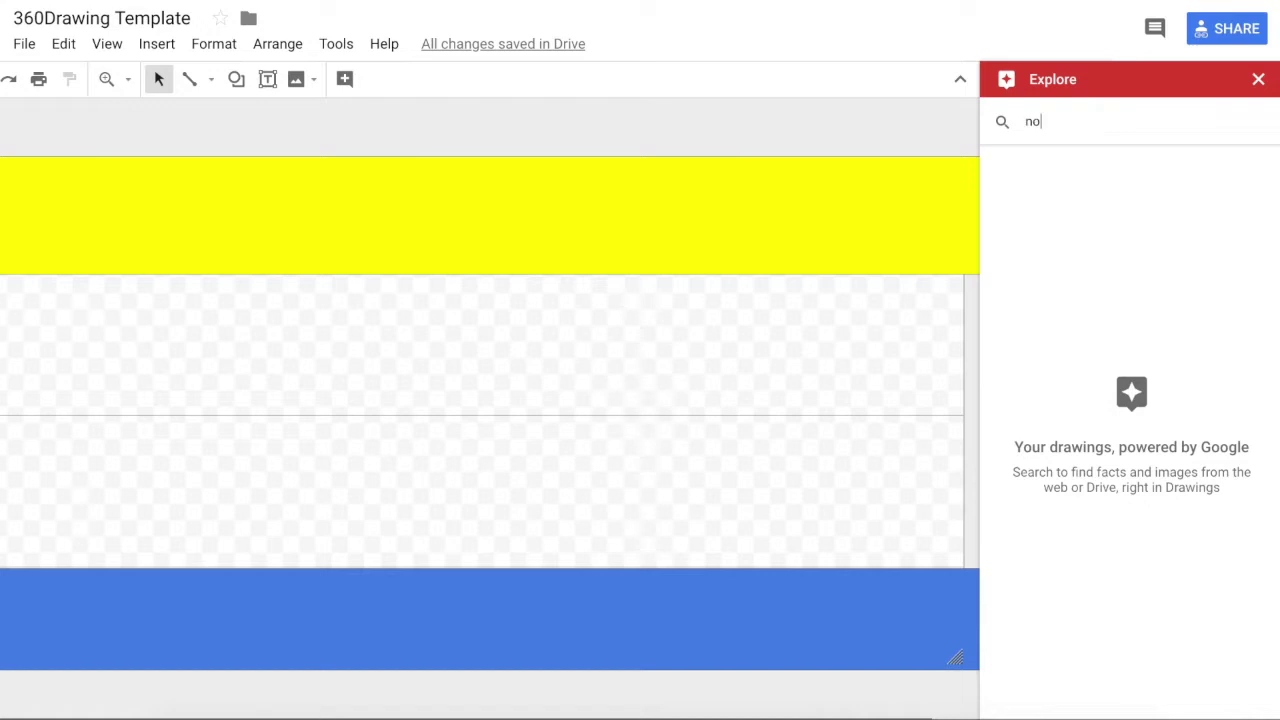
type("rthamerica ma")
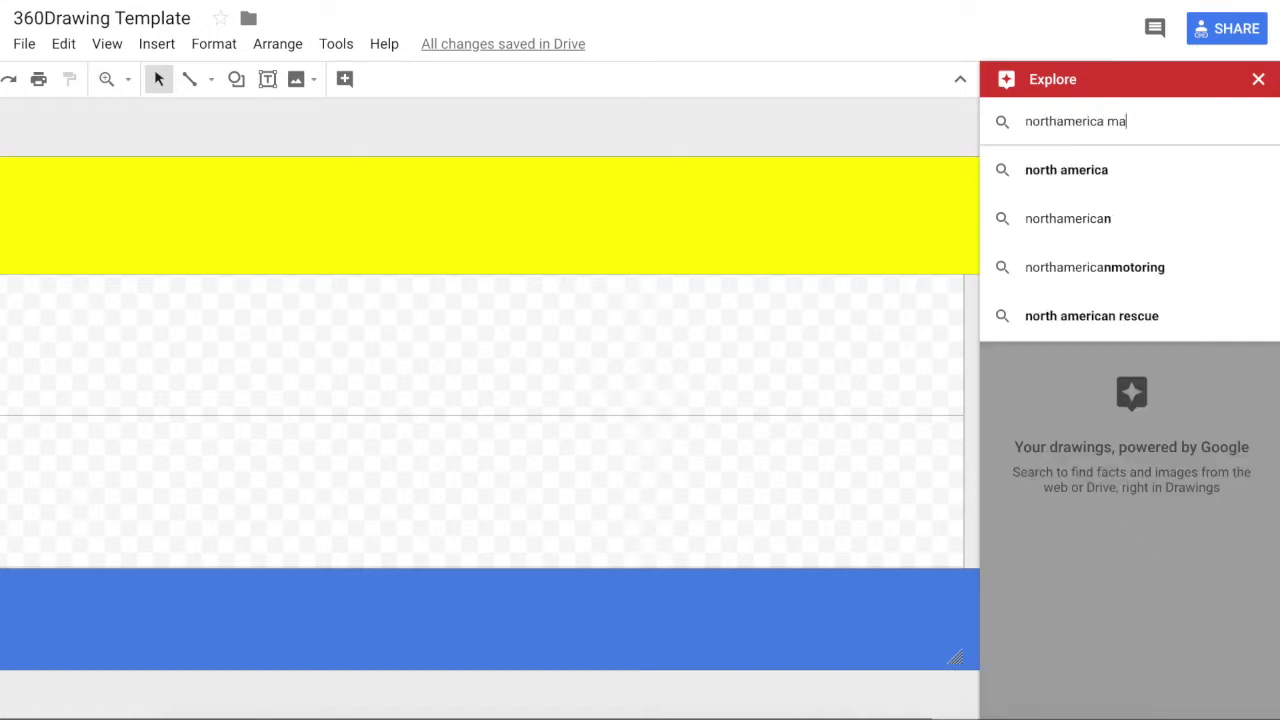
type("p")
key("Return")
left_click(1134, 171)
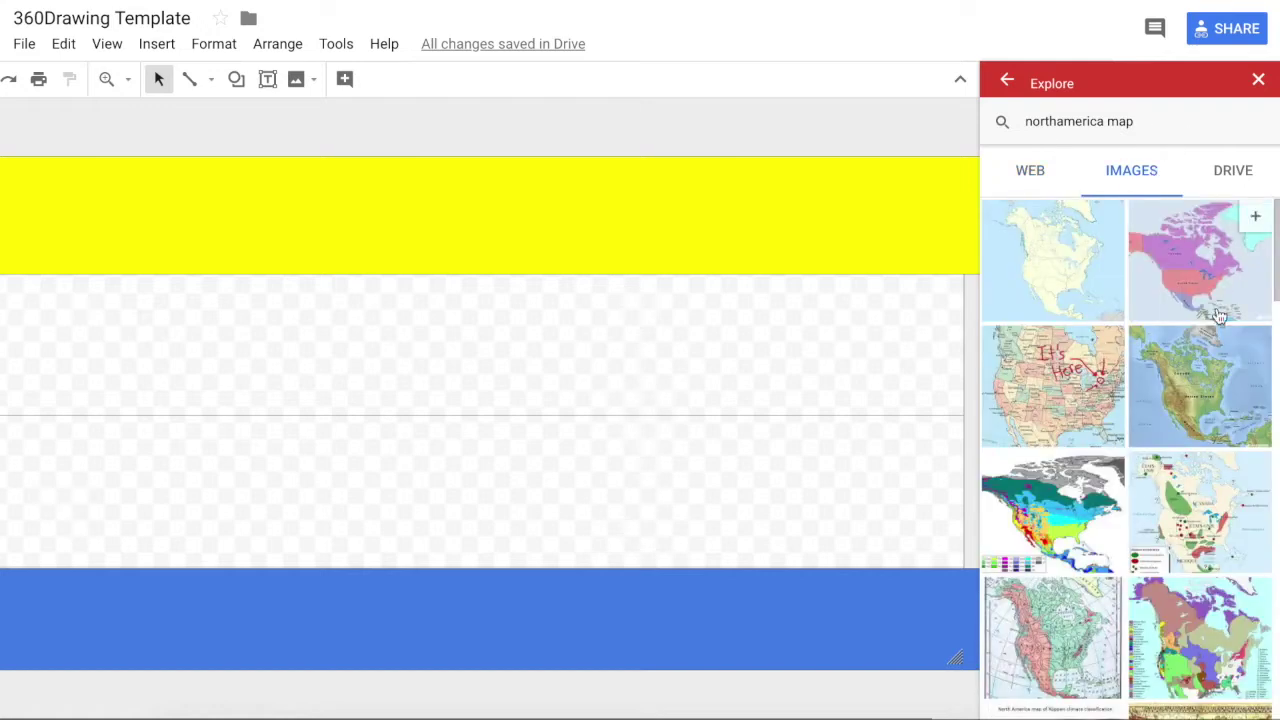
left_click_drag(1044, 262, 374, 383)
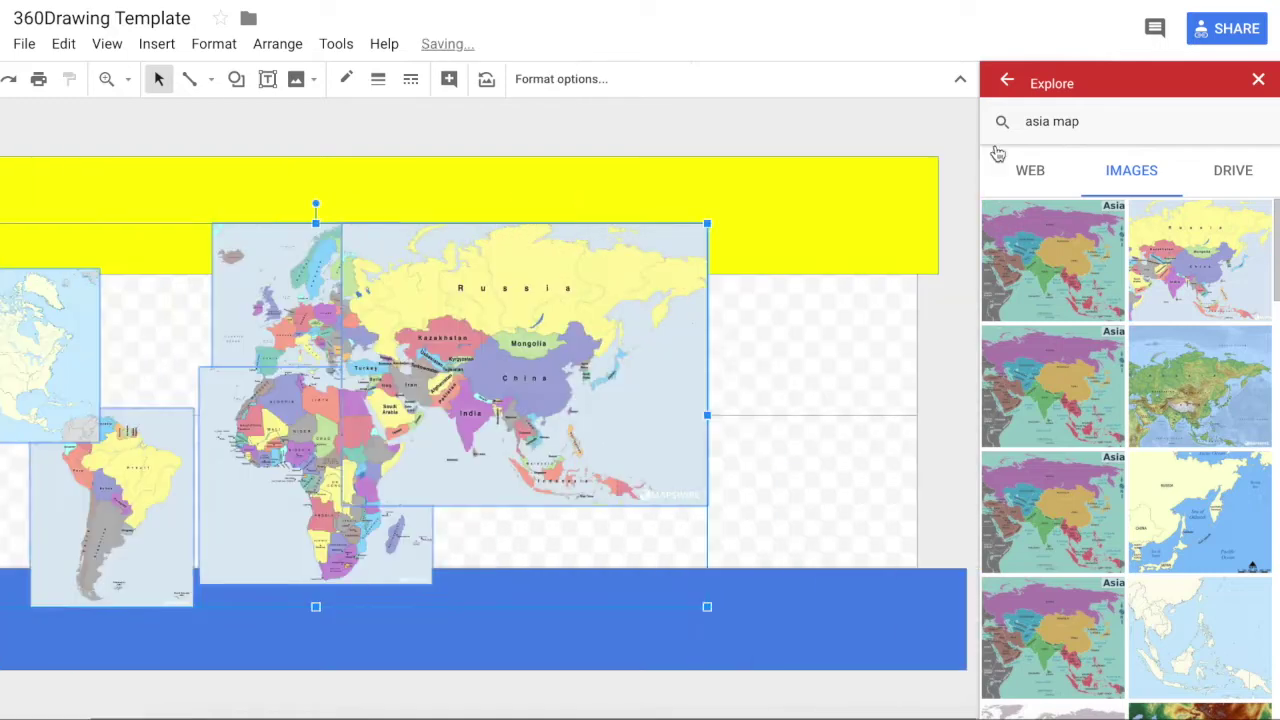
Step: Deselect the maps and download the drawing as a JPEG image
left_click(24, 43)
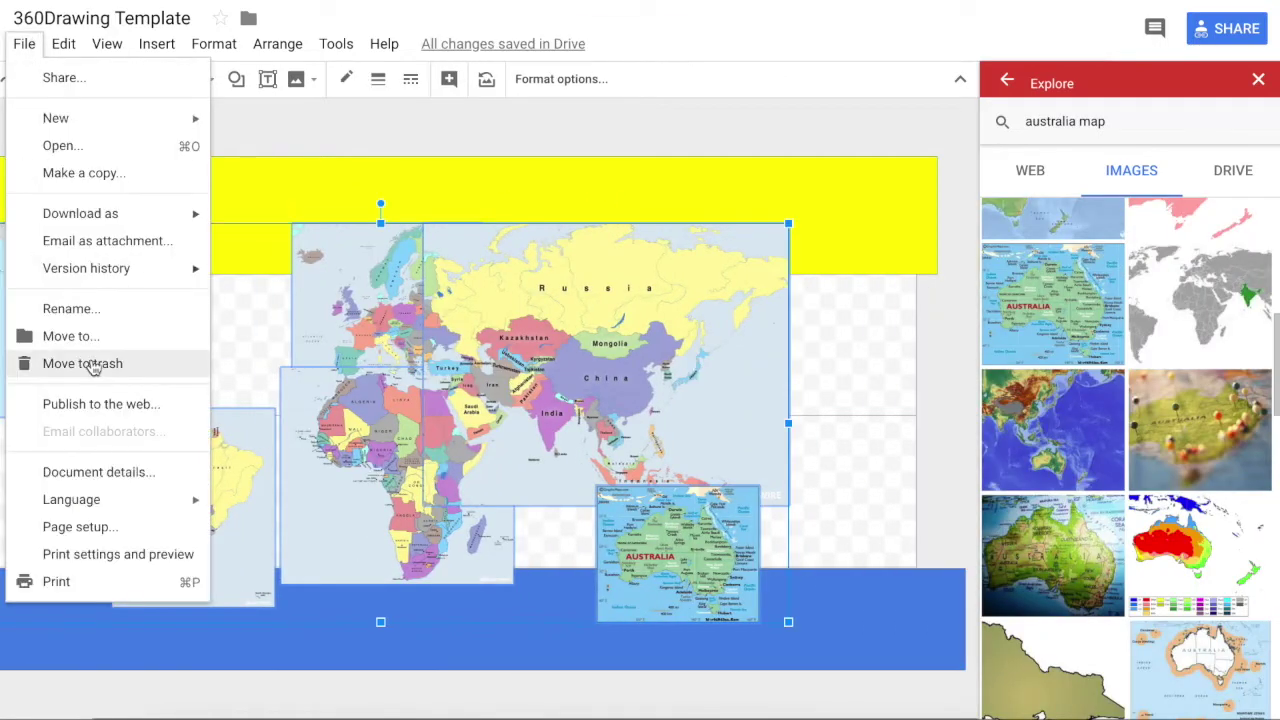
mouse_move(104, 214)
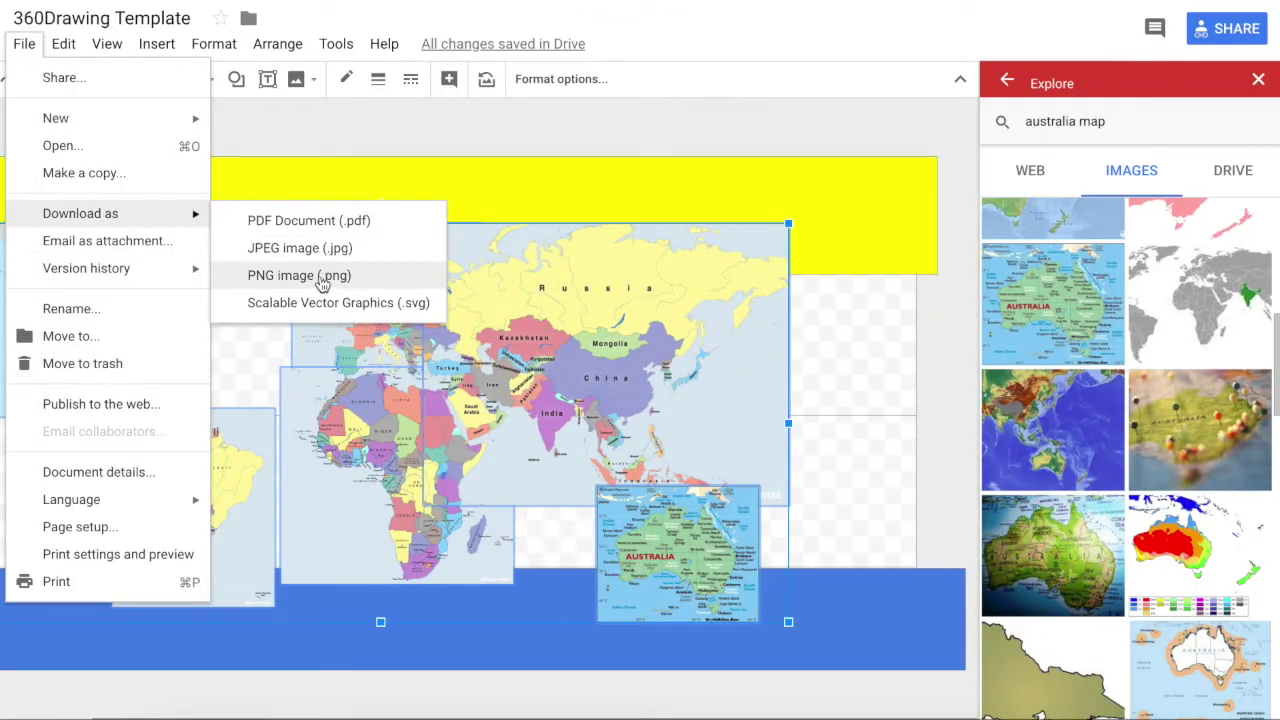
left_click(319, 257)
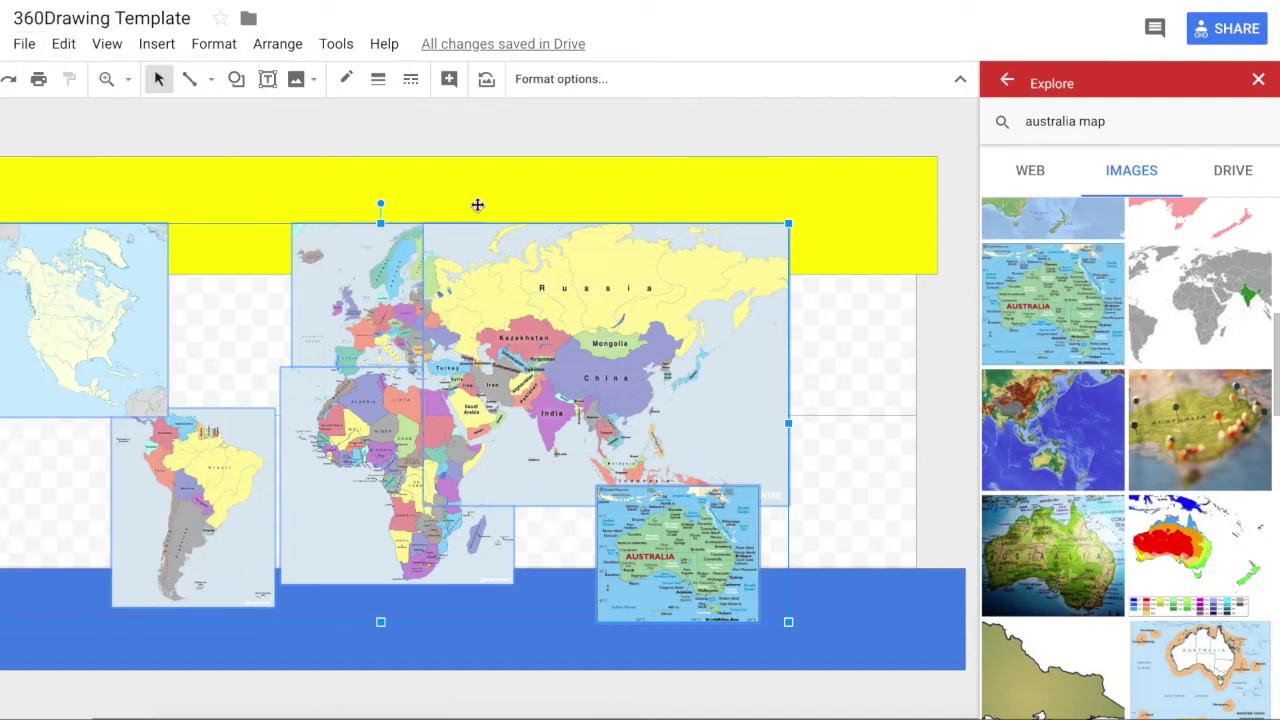
left_click(443, 135)
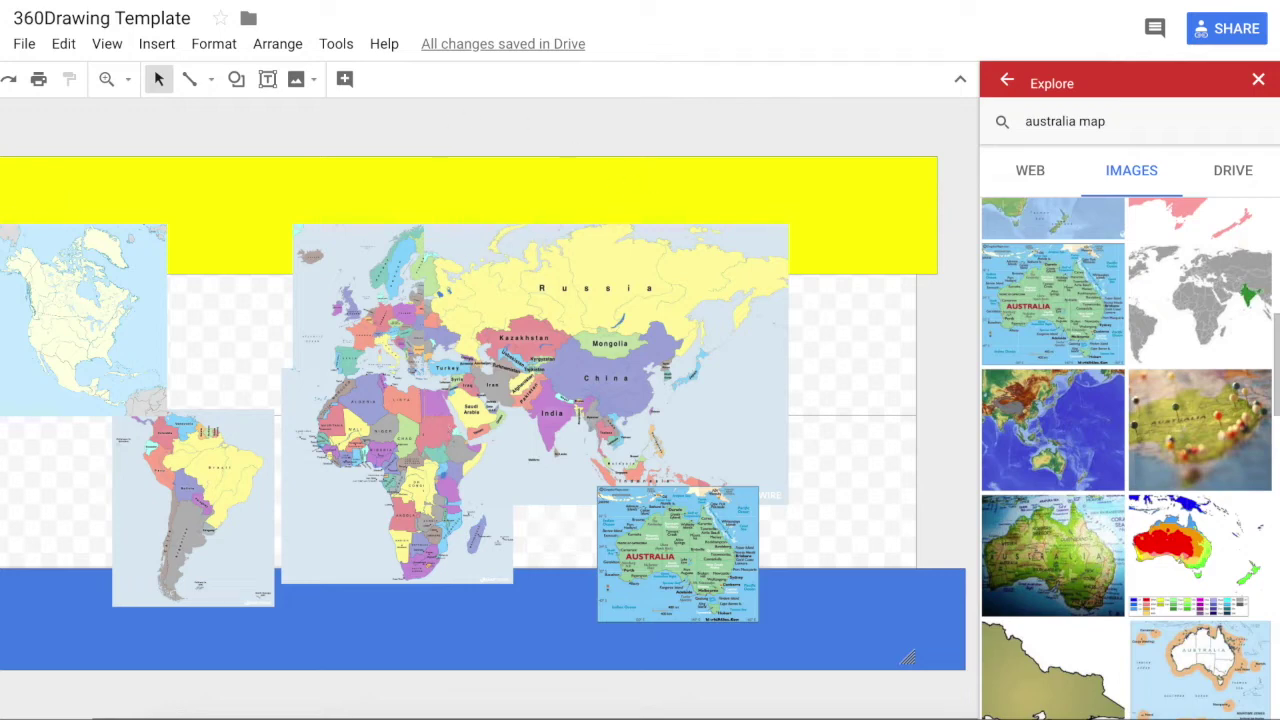
left_click(24, 44)
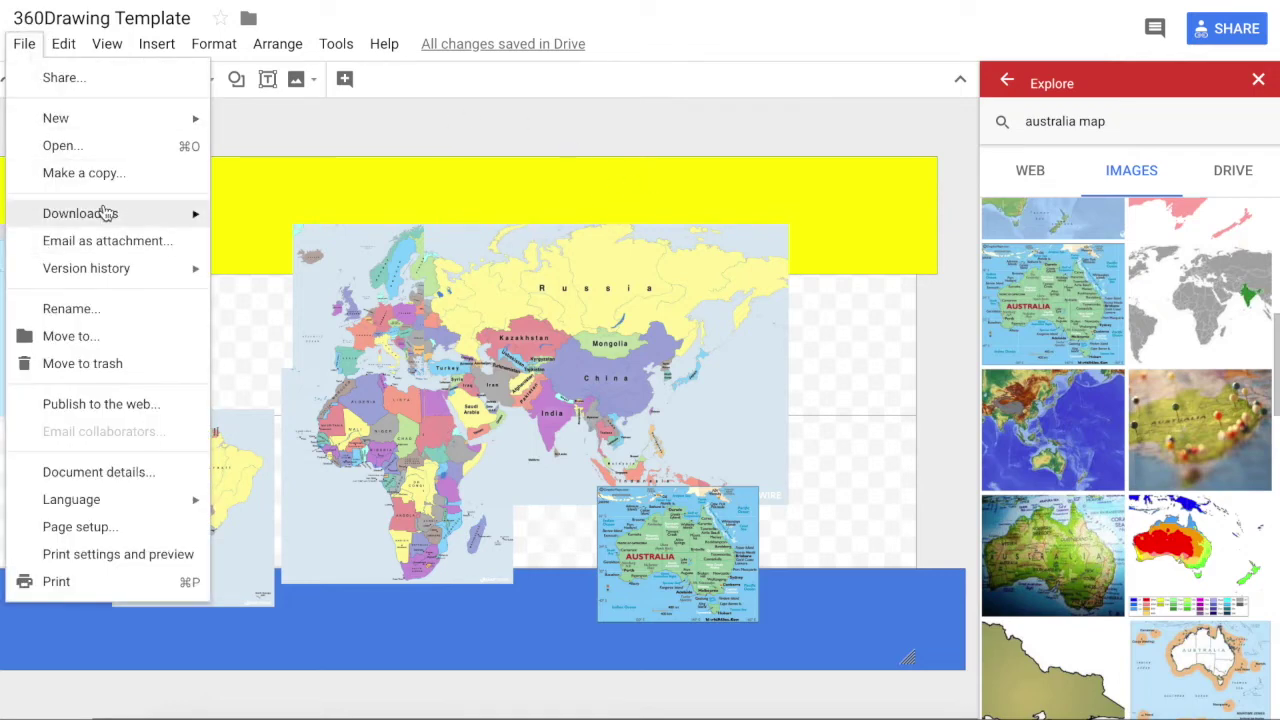
mouse_move(104, 213)
left_click(278, 254)
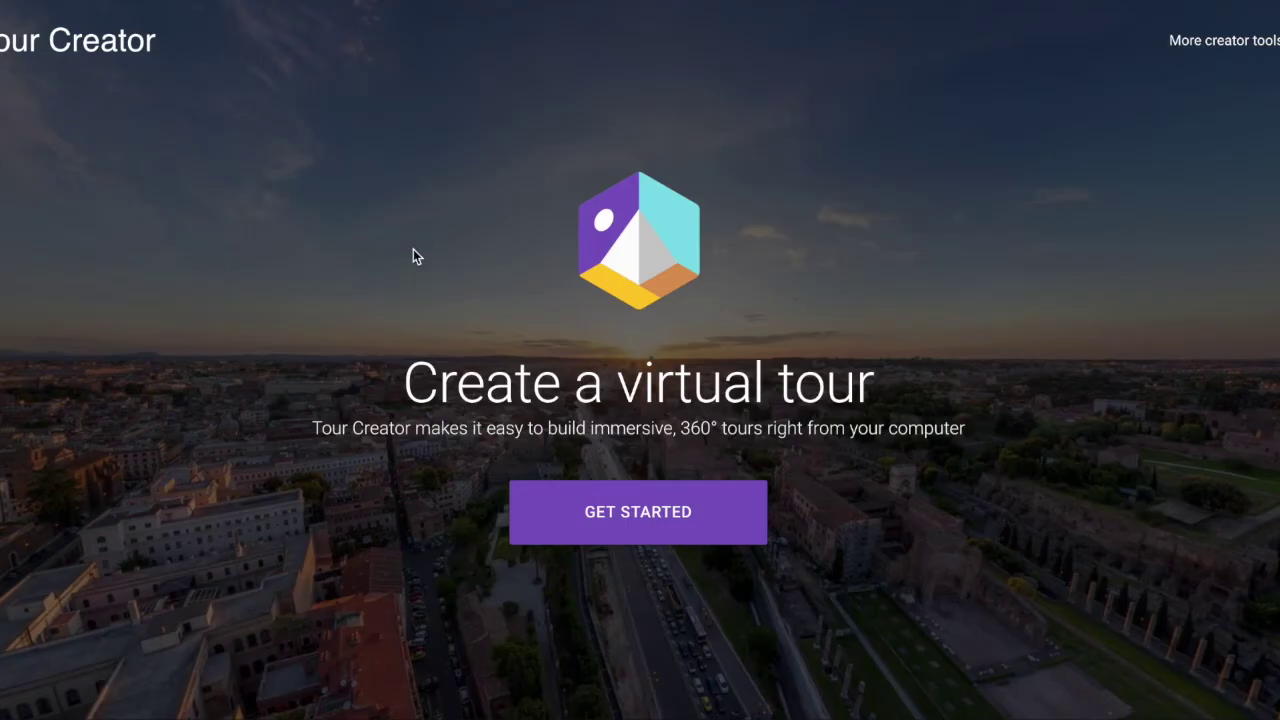
Step: Switch to Tour Creator and start a new tour titled "World"
left_click(638, 517)
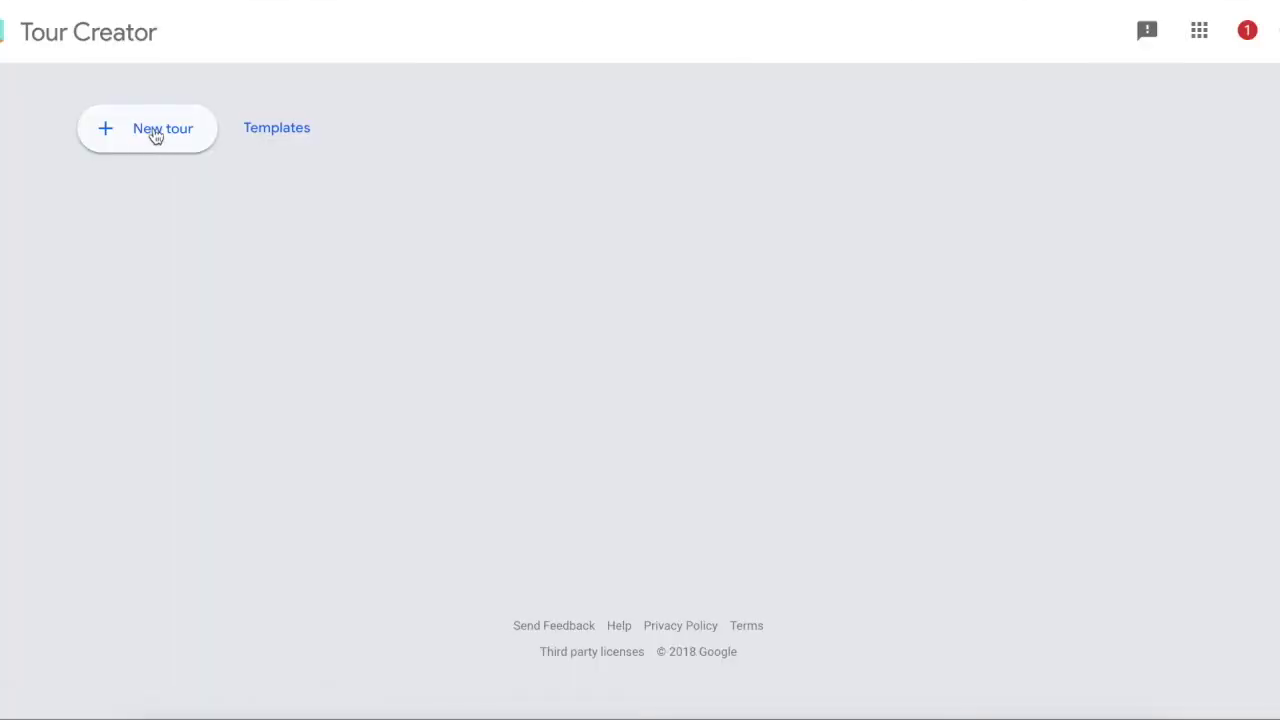
left_click(155, 133)
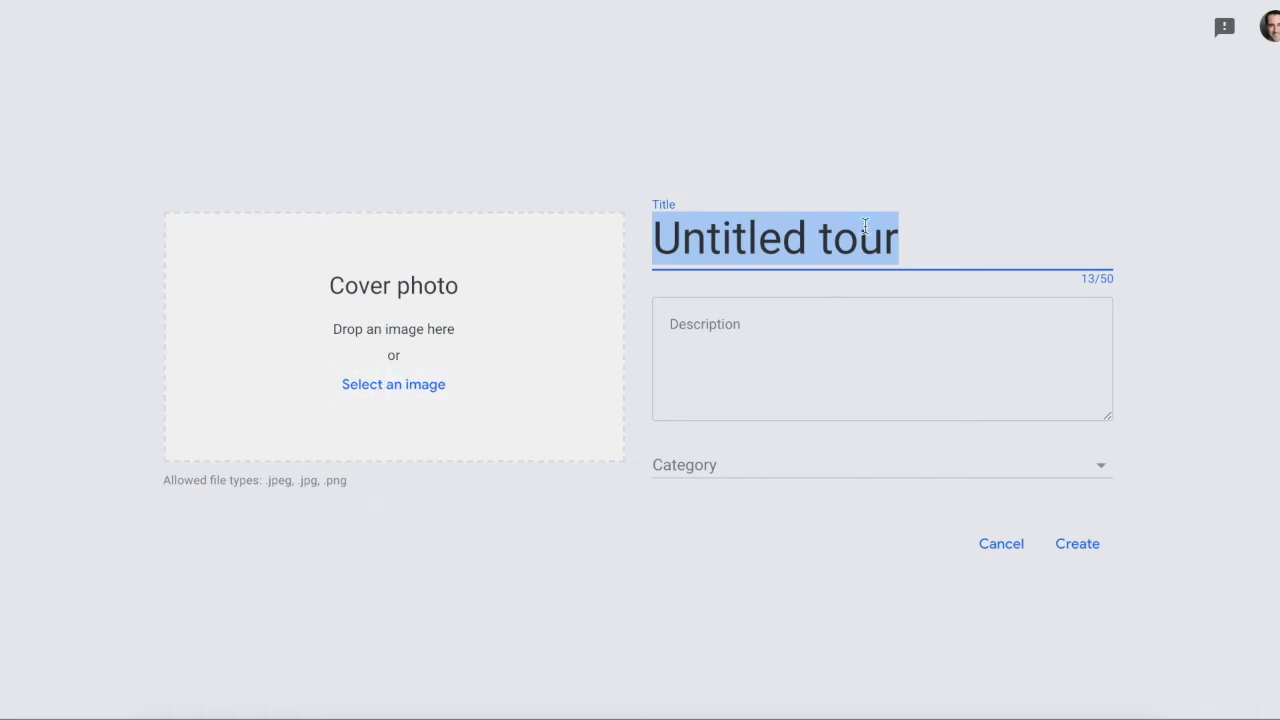
type("World")
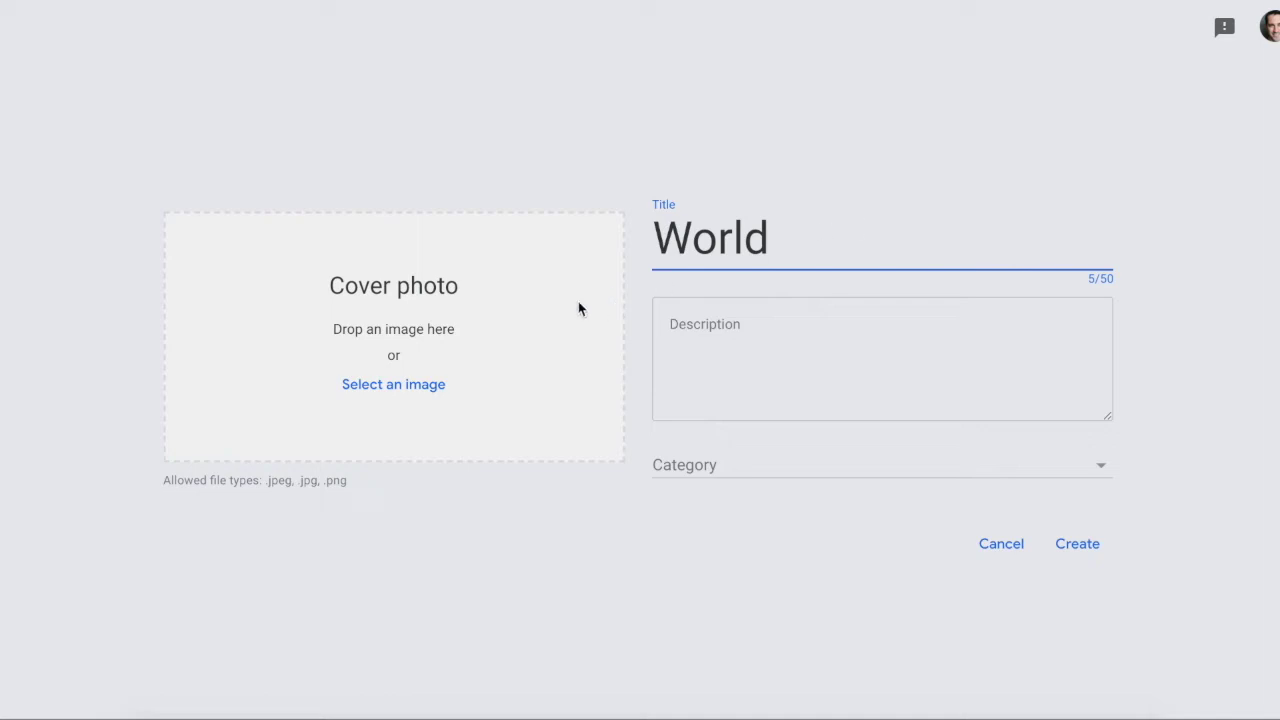
Step: Set 360Drawing Template (2).jpg from Downloads as the cover photo and create the tour
left_click(400, 390)
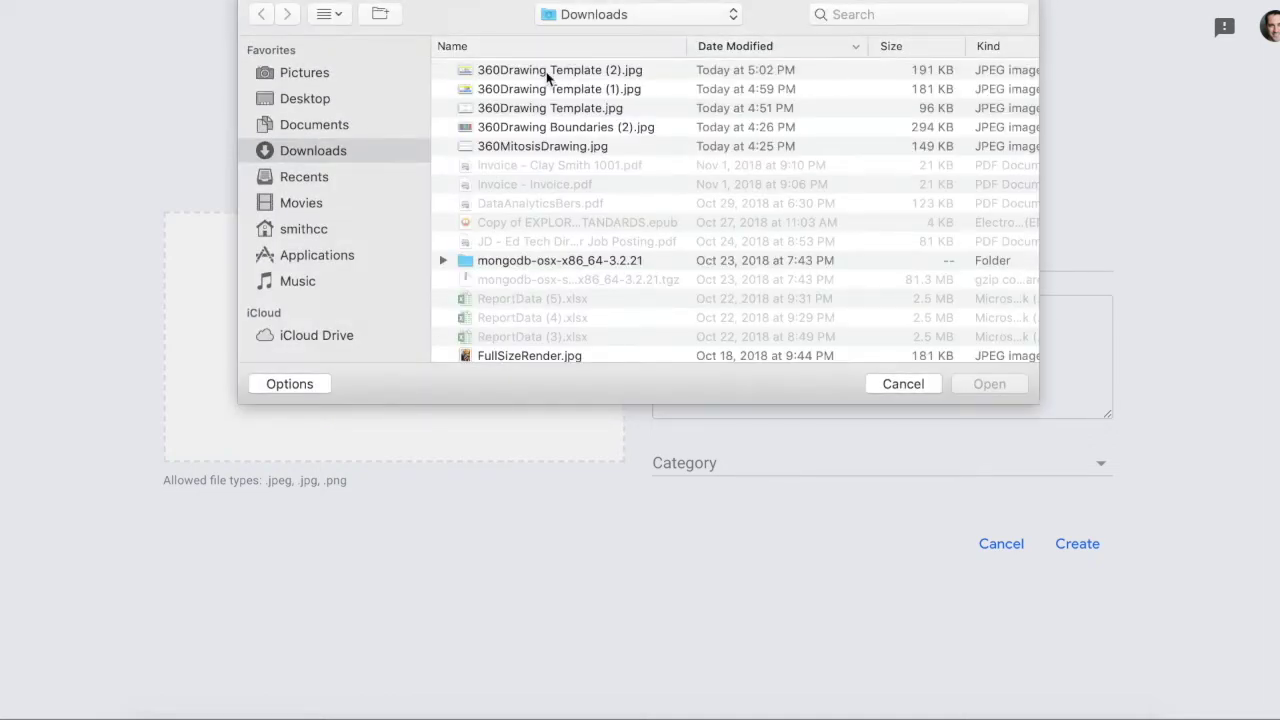
left_click(548, 72)
left_click(1000, 384)
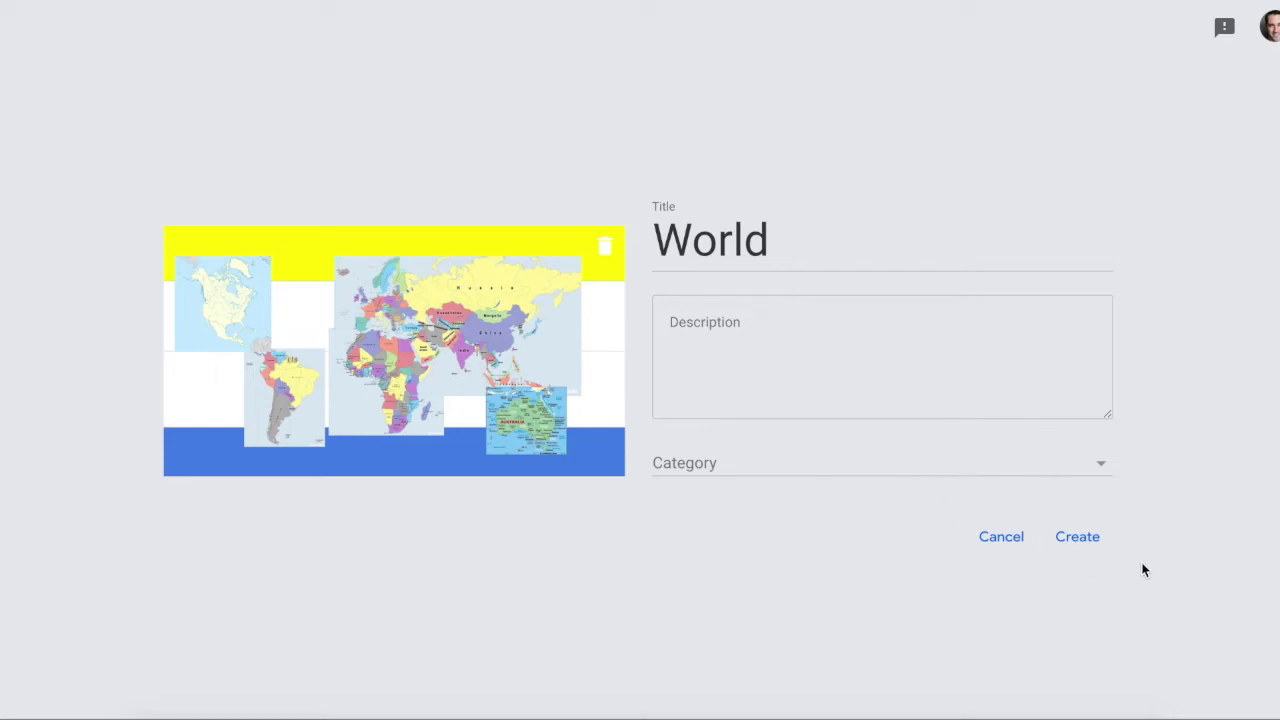
left_click(1080, 540)
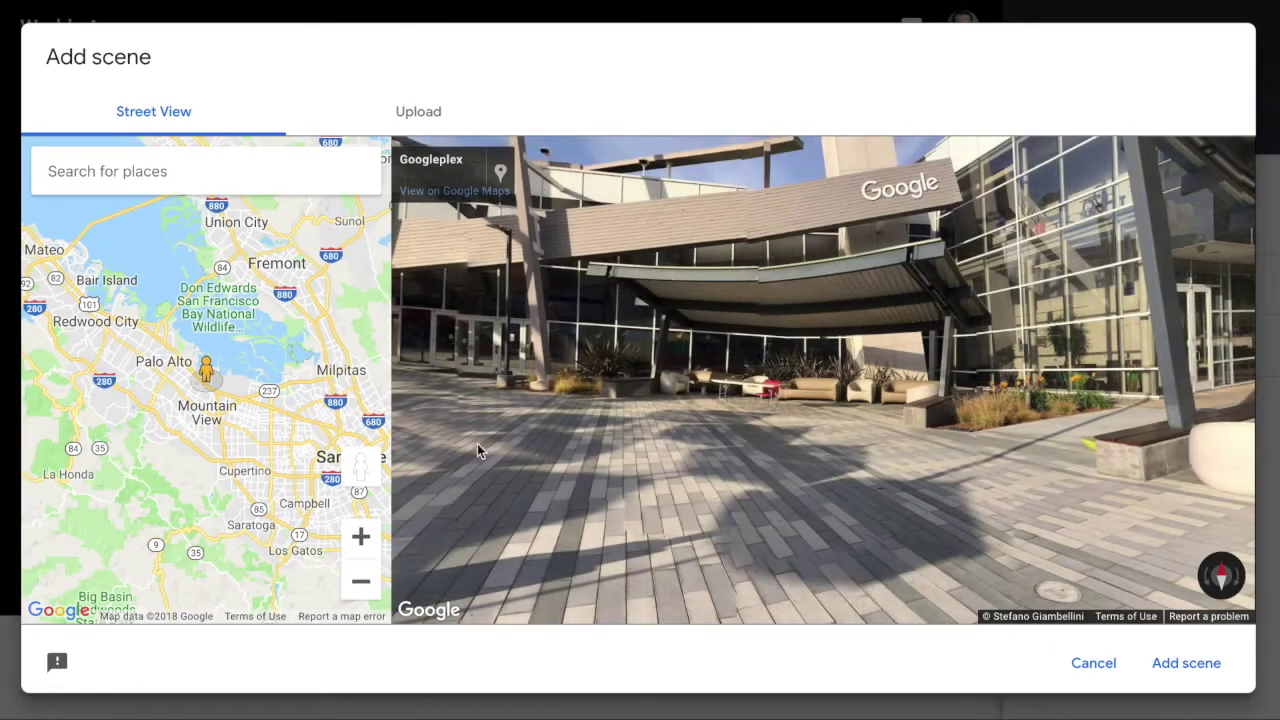
Step: Upload 360Drawing Template (2).jpg from Downloads as a 360° image and add it as a scene
left_click(425, 117)
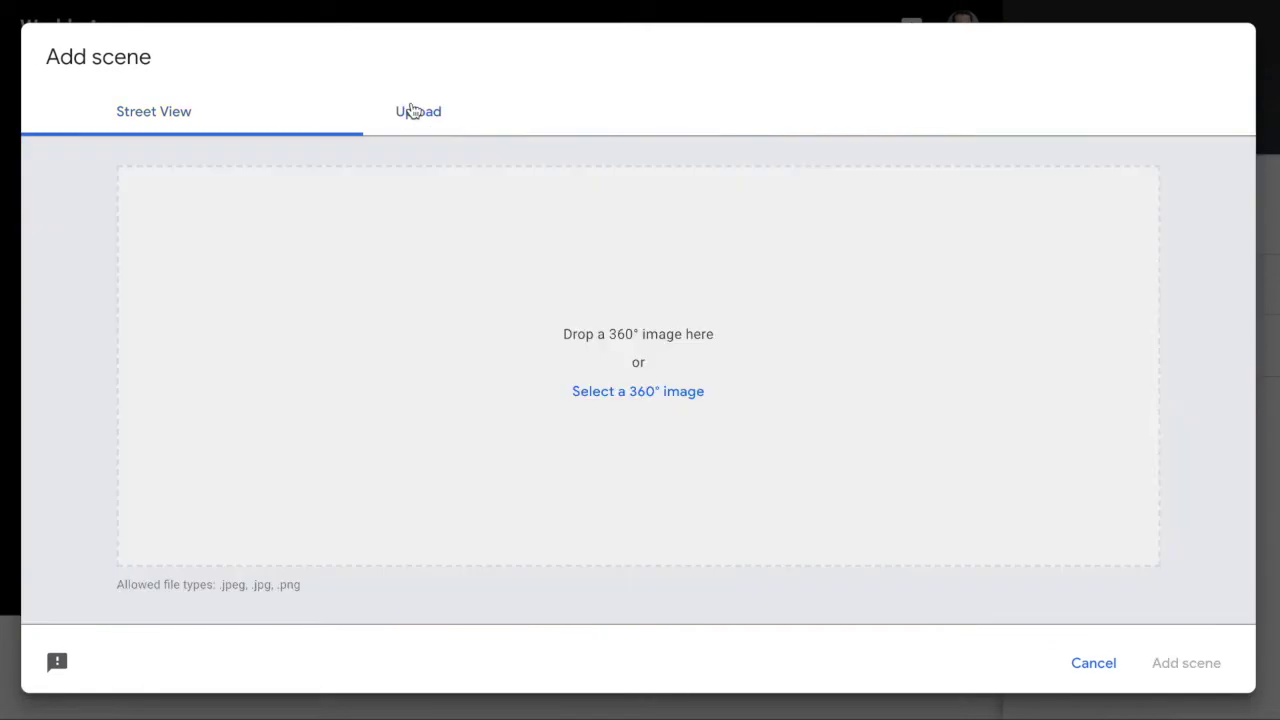
left_click(635, 410)
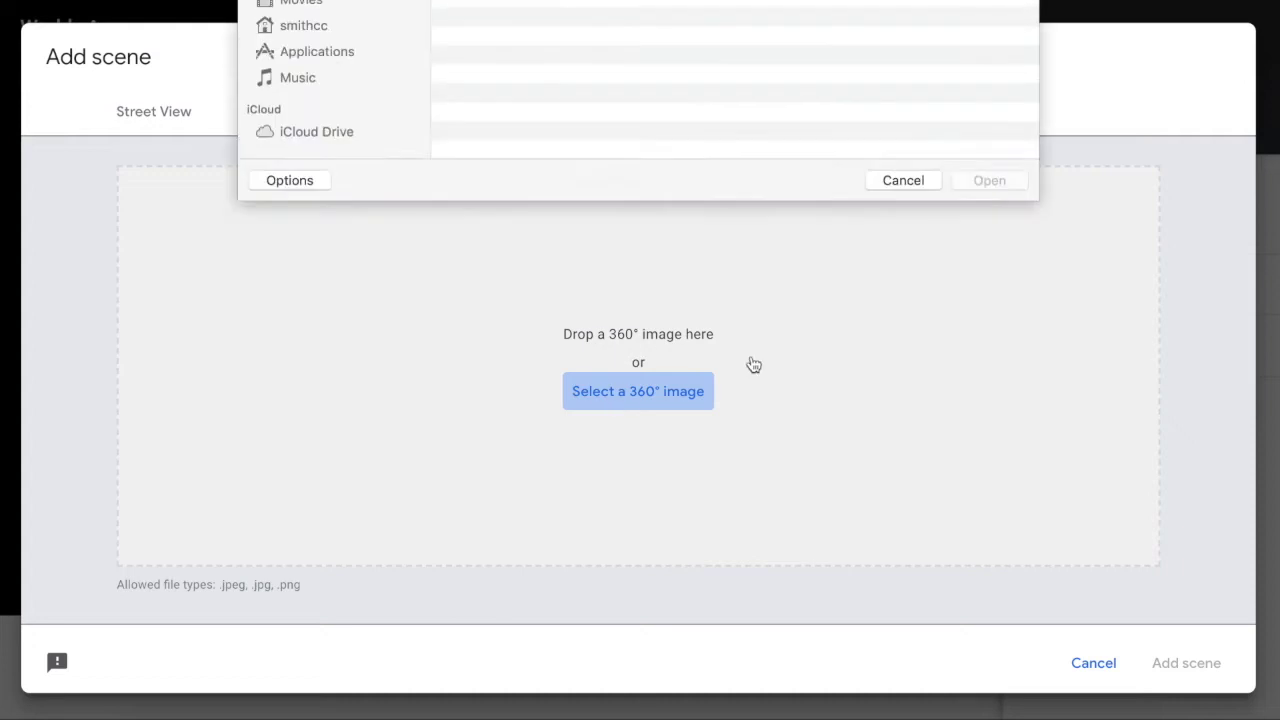
left_click(525, 68)
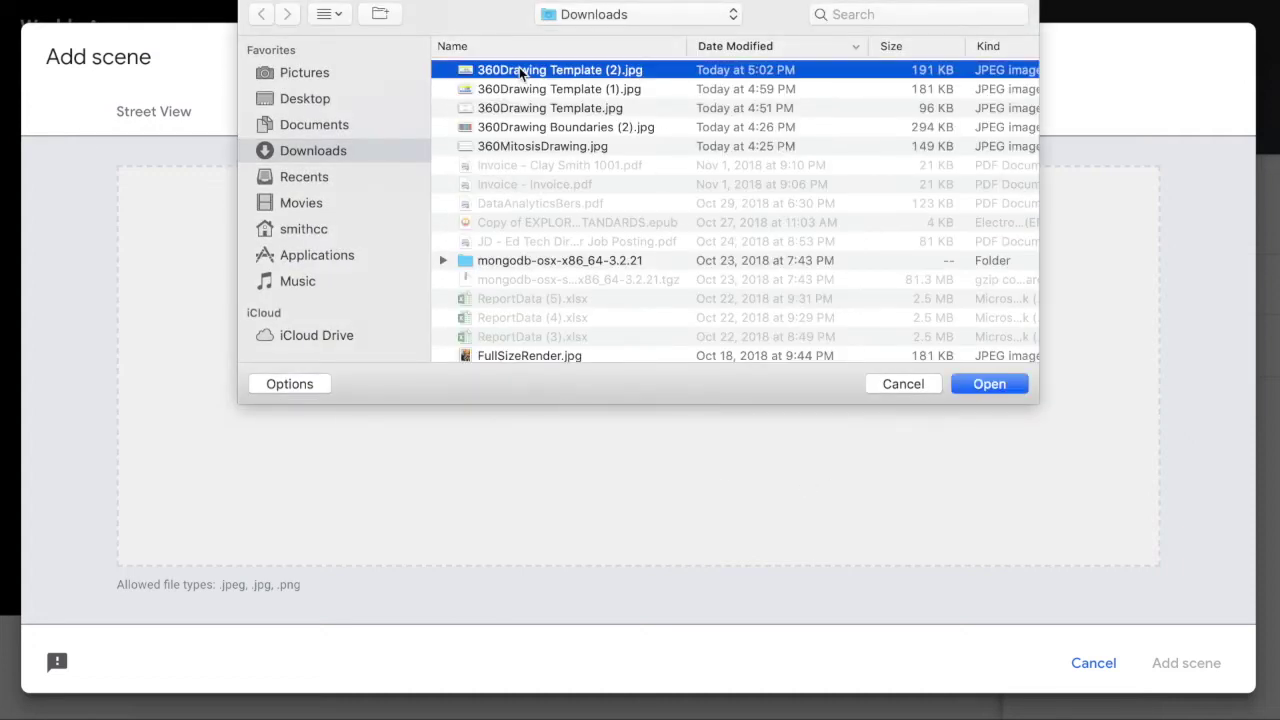
left_click(990, 386)
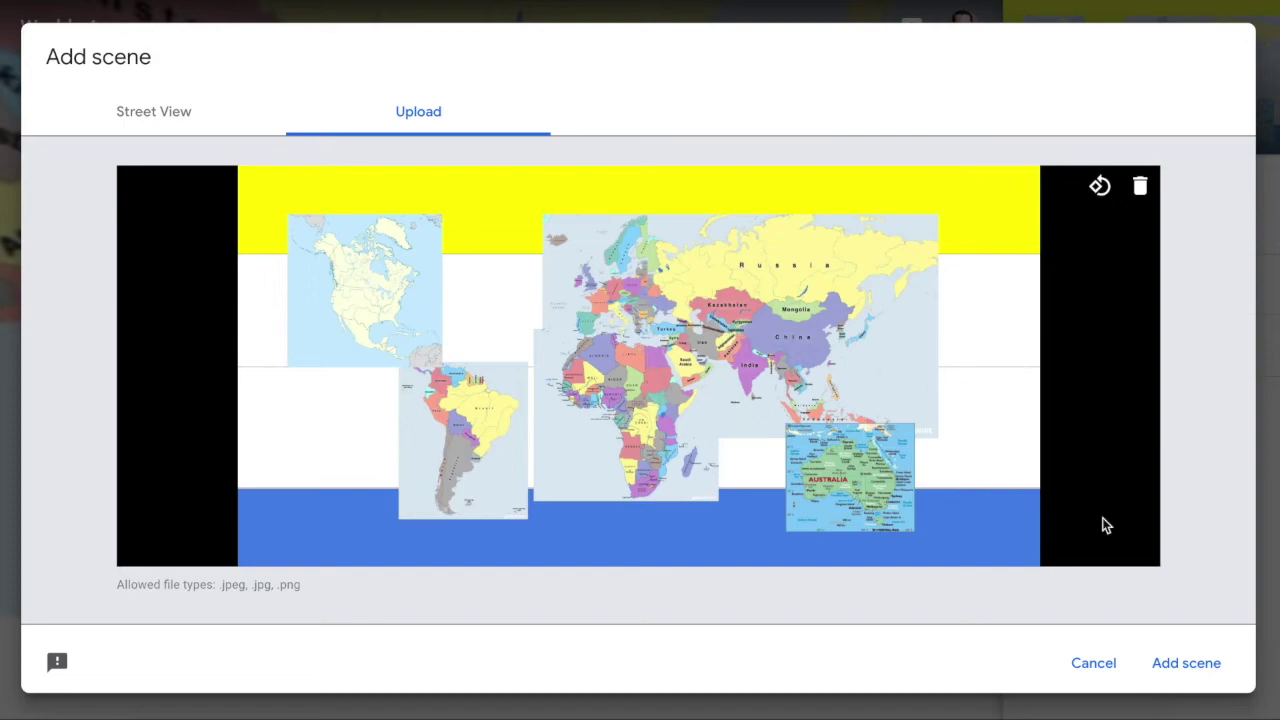
left_click(1200, 662)
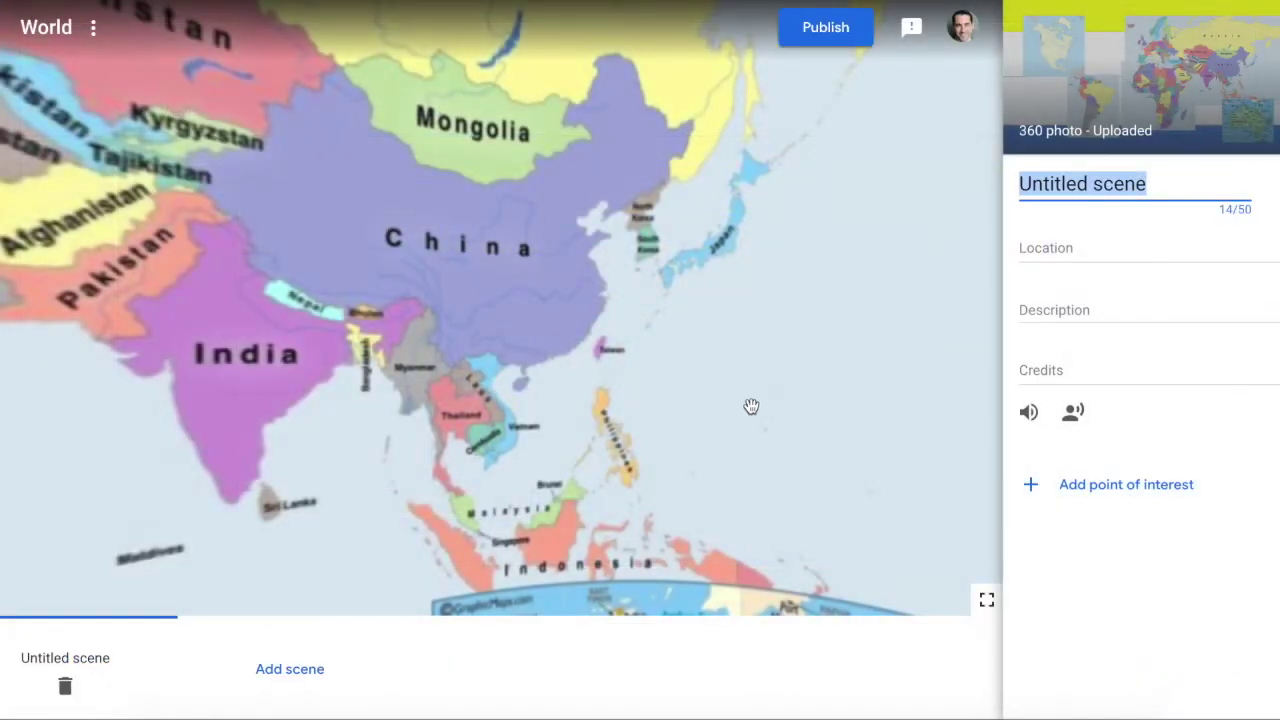
Step: Add a point of interest on North America's east coast in the scene and title it "NYC"
left_click_drag(366, 266, 553, 428)
left_click_drag(428, 179, 380, 10)
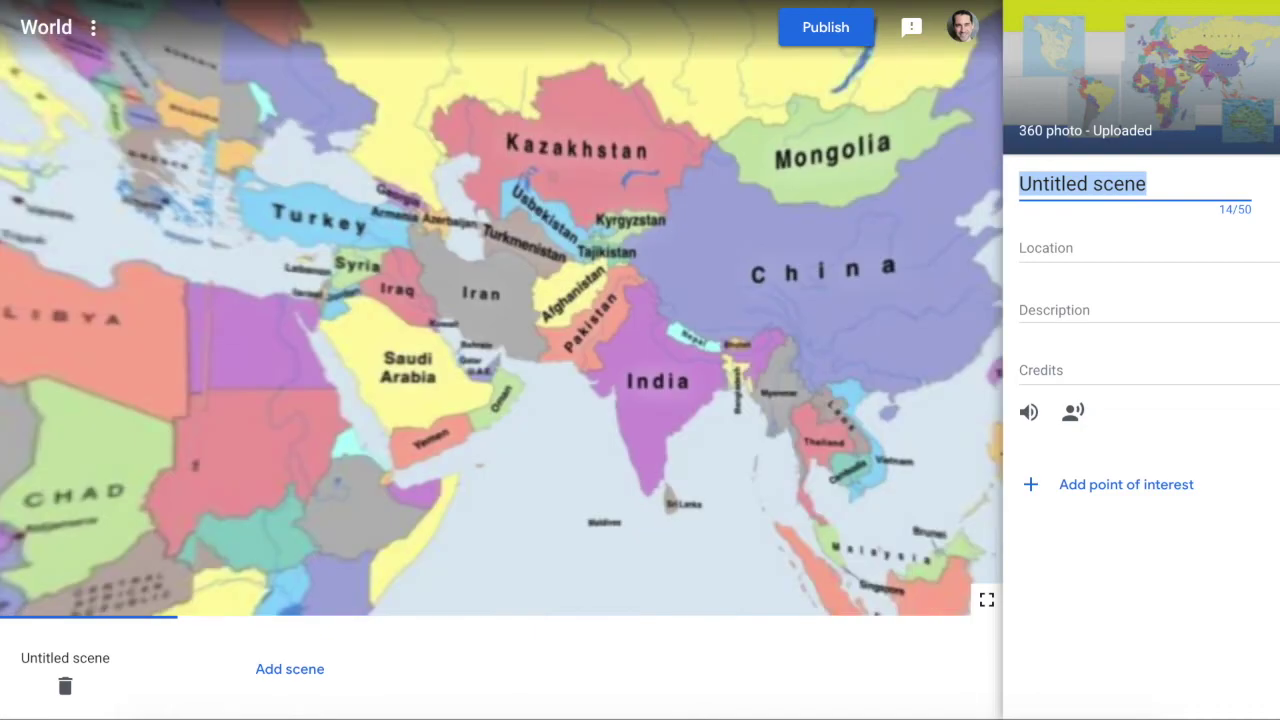
left_click_drag(585, 345, 748, 202)
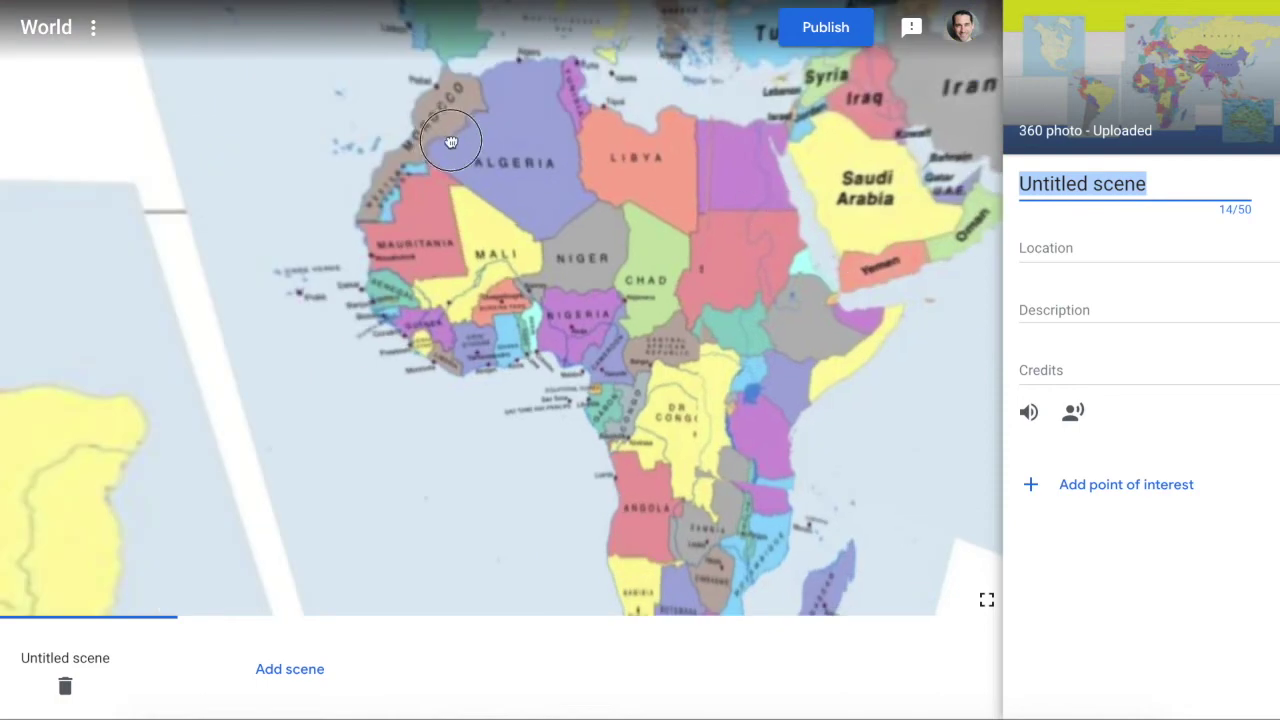
left_click_drag(451, 142, 657, 249)
left_click_drag(331, 294, 269, 283)
left_click_drag(703, 400, 333, 370)
left_click_drag(214, 403, 754, 457)
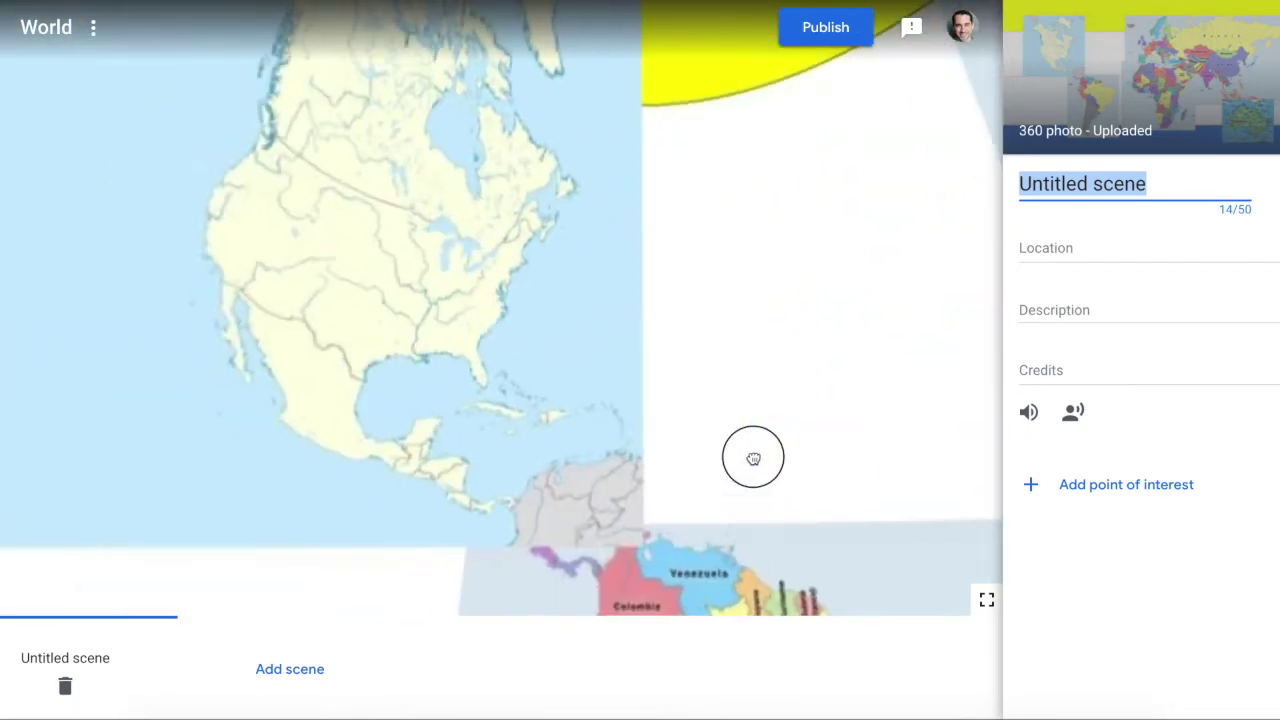
left_click(1100, 479)
mouse_move(622, 359)
left_mouse_down()
mouse_move(560, 343)
mouse_move(490, 294)
mouse_move(492, 277)
left_mouse_up()
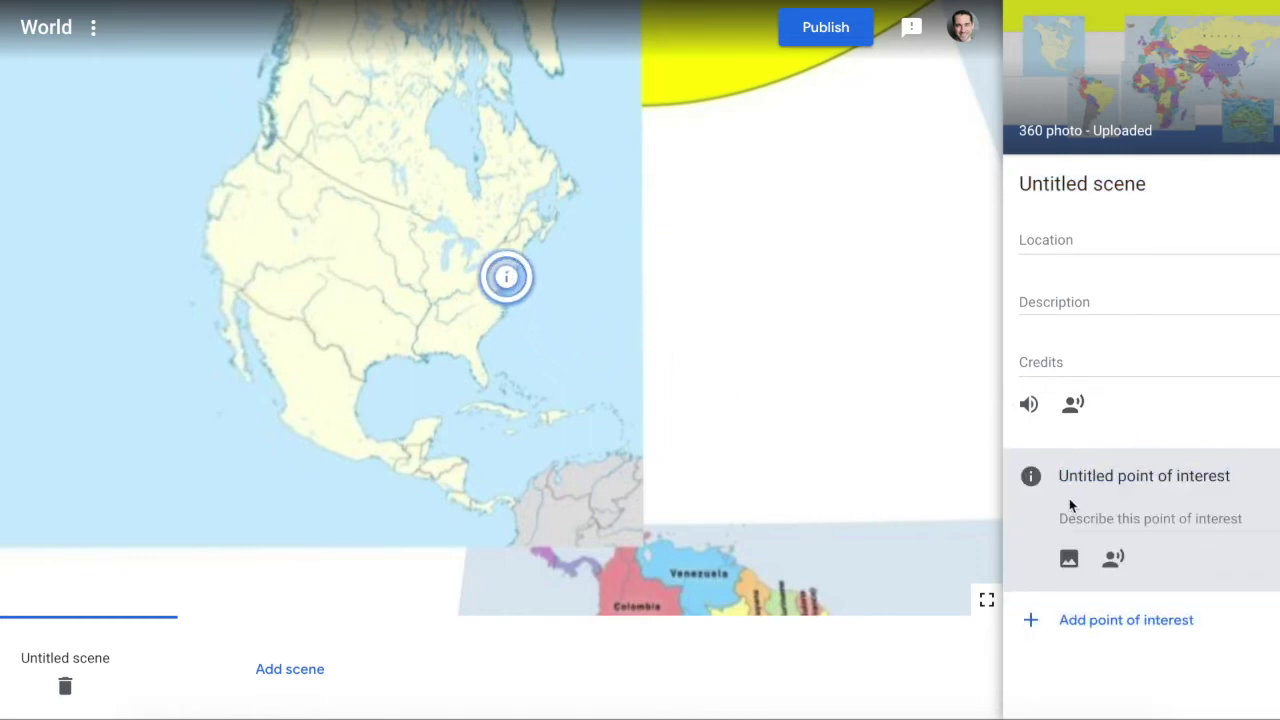
left_click(1126, 478)
triple_click(1122, 477)
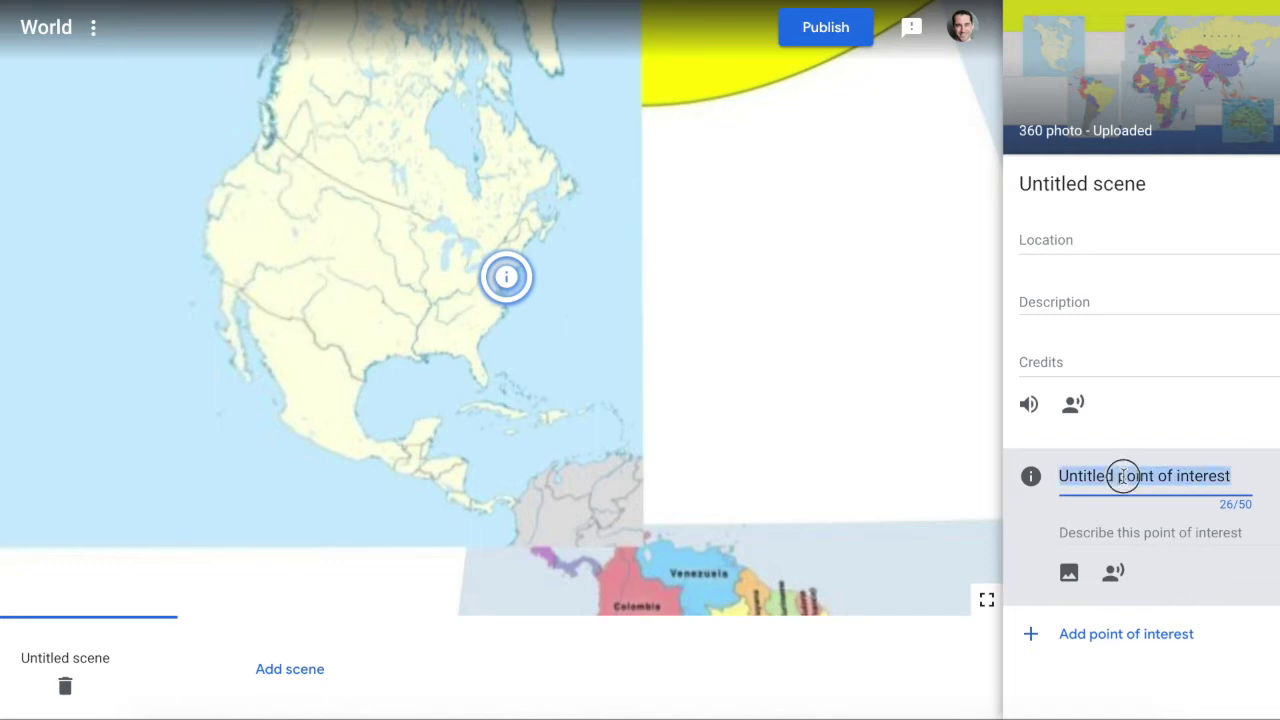
type("NYC")
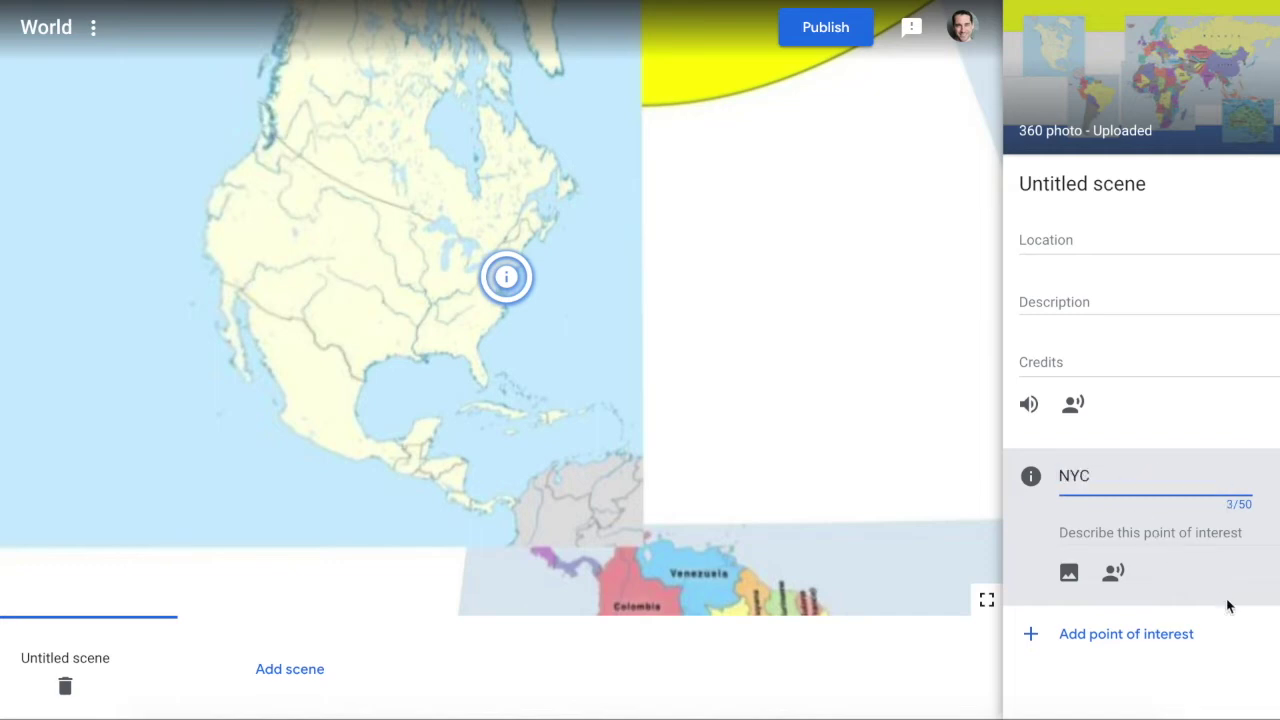
Step: Add a second, untitled point of interest and check the image overlay option of the NYC point
left_click(1088, 636)
left_click(1128, 477)
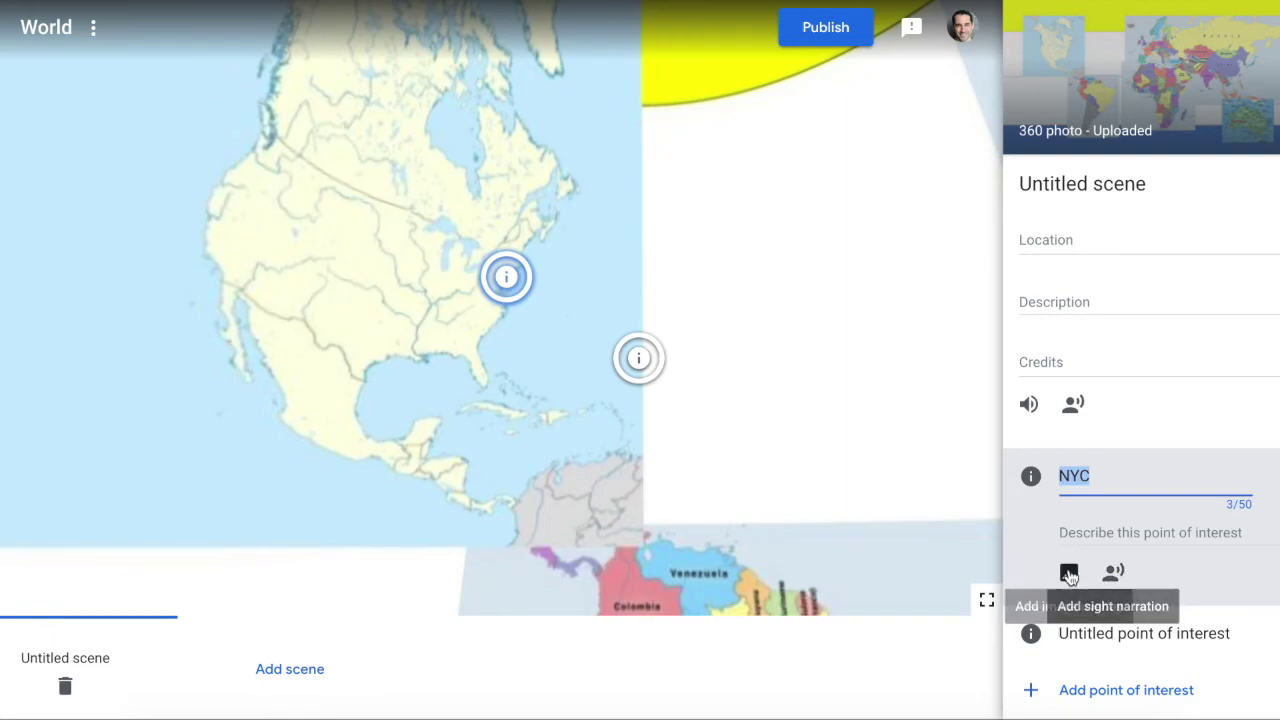
left_click(1068, 559)
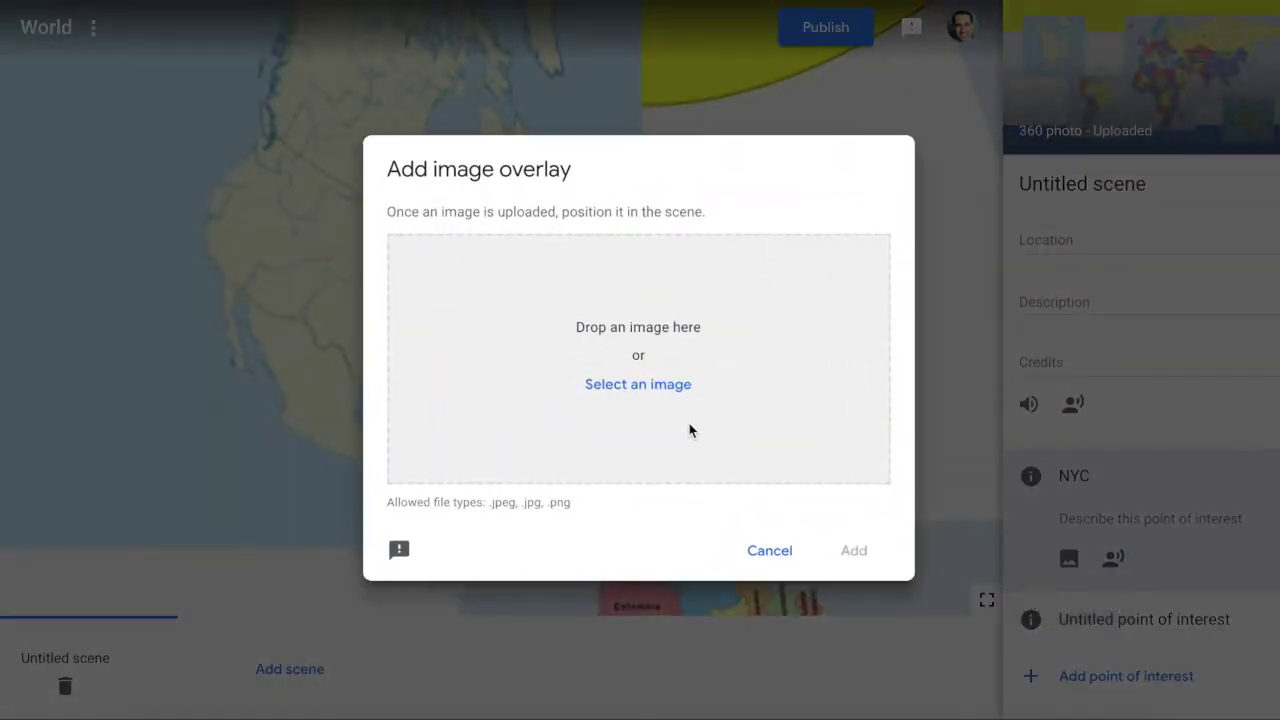
left_click(786, 551)
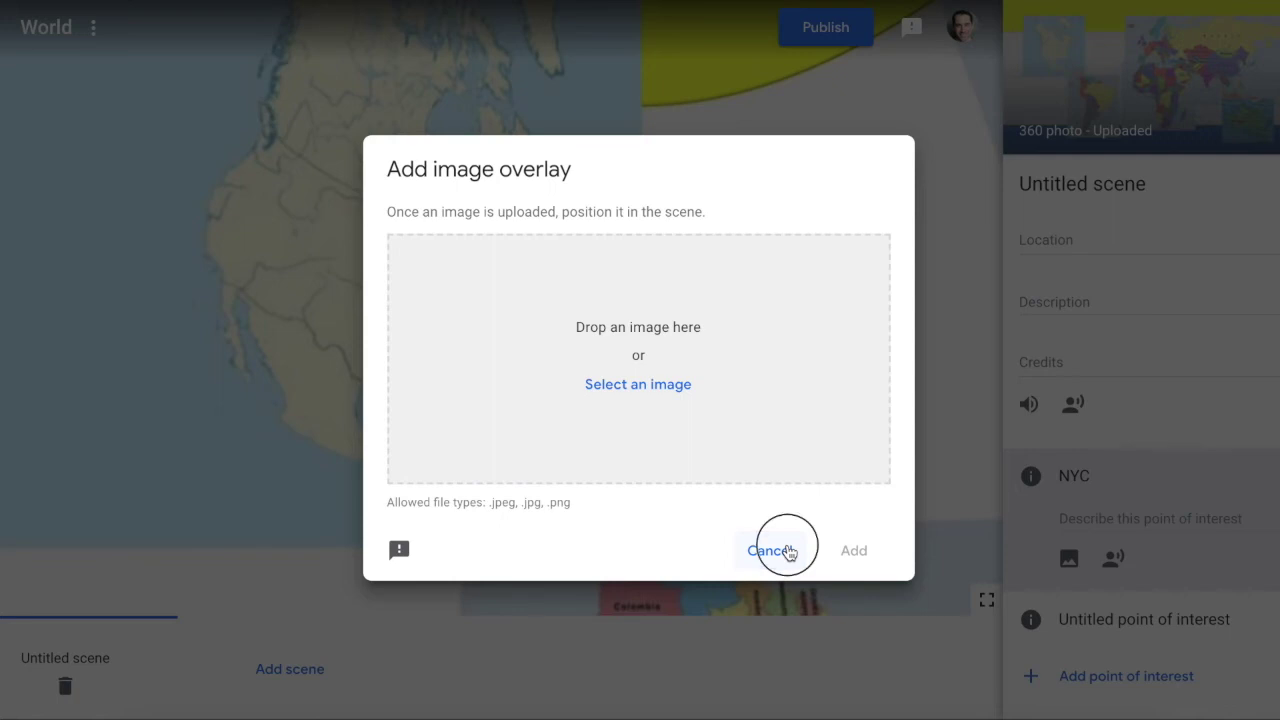
Step: Title the scene "World" and set its location to "Earth"
left_click(1101, 237)
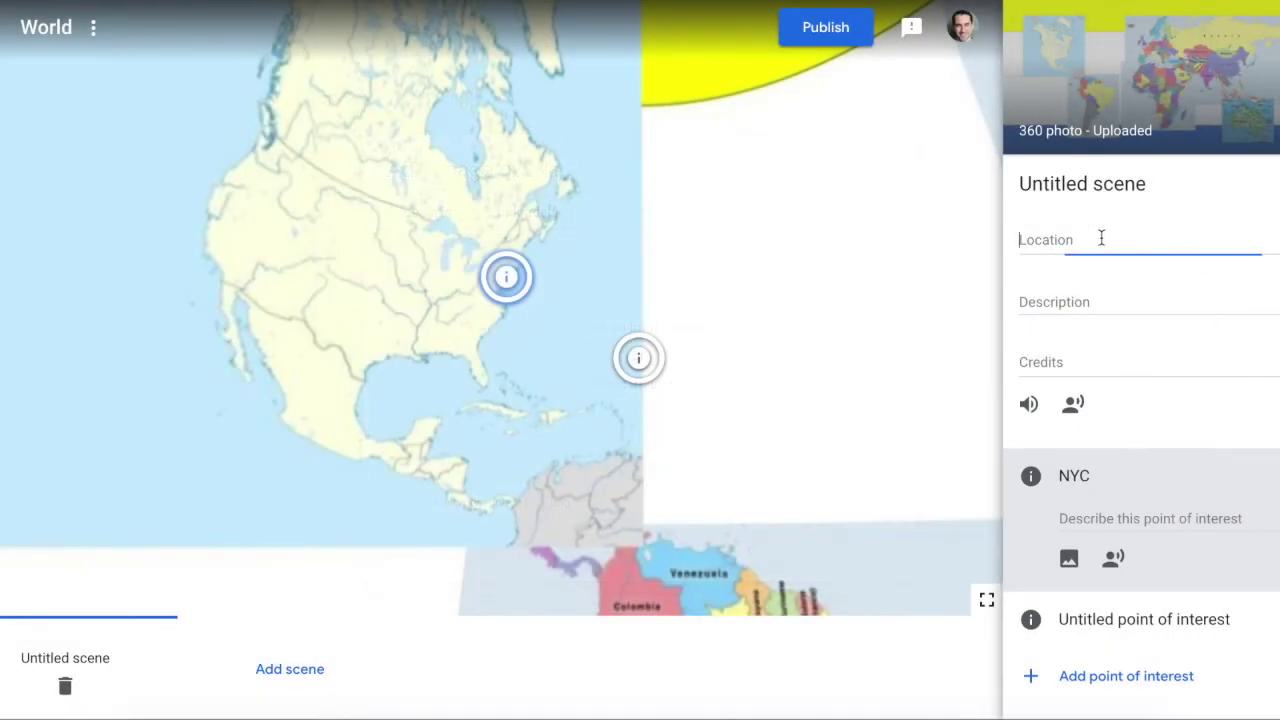
left_click(1100, 183)
left_click_drag(1171, 186, 889, 171)
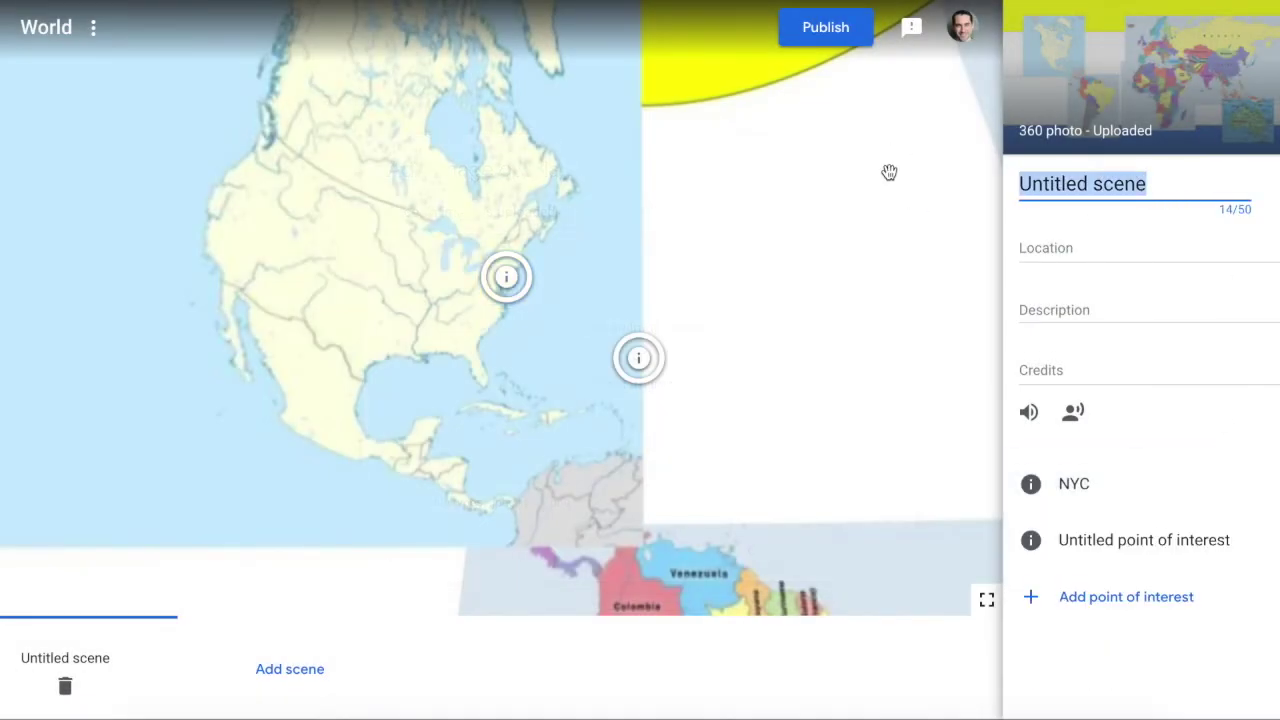
type("World")
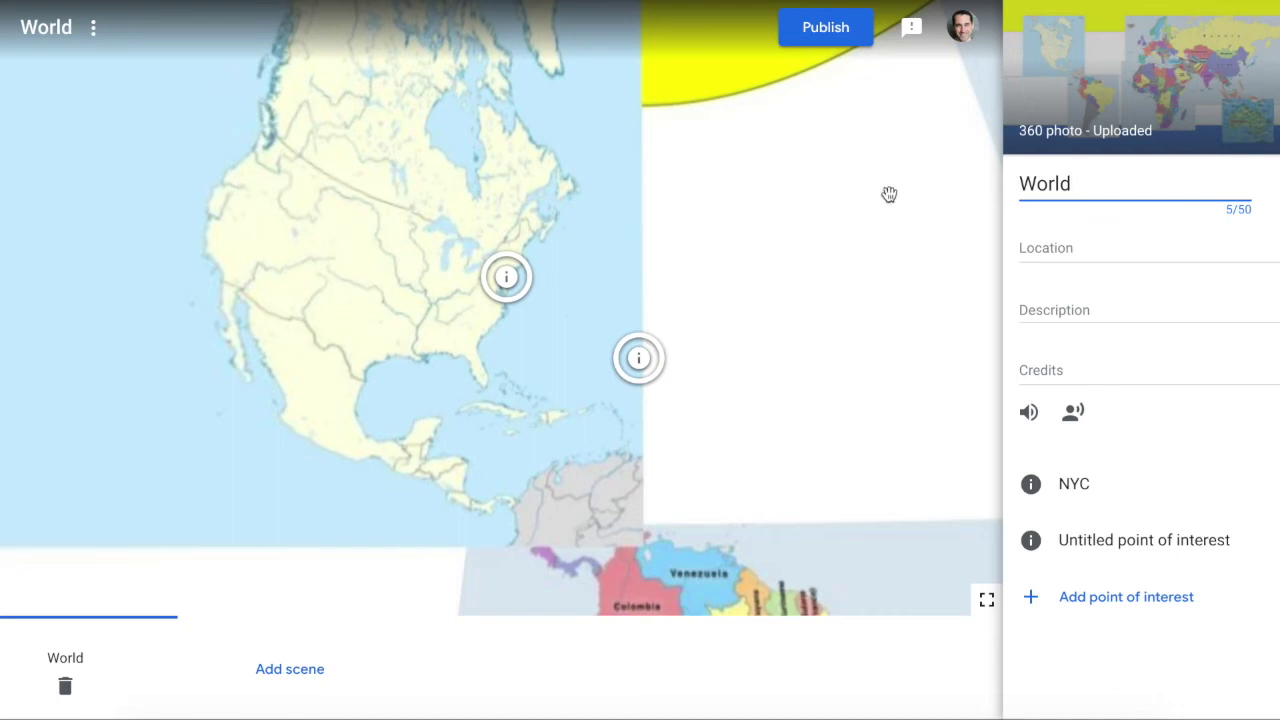
left_click(1121, 249)
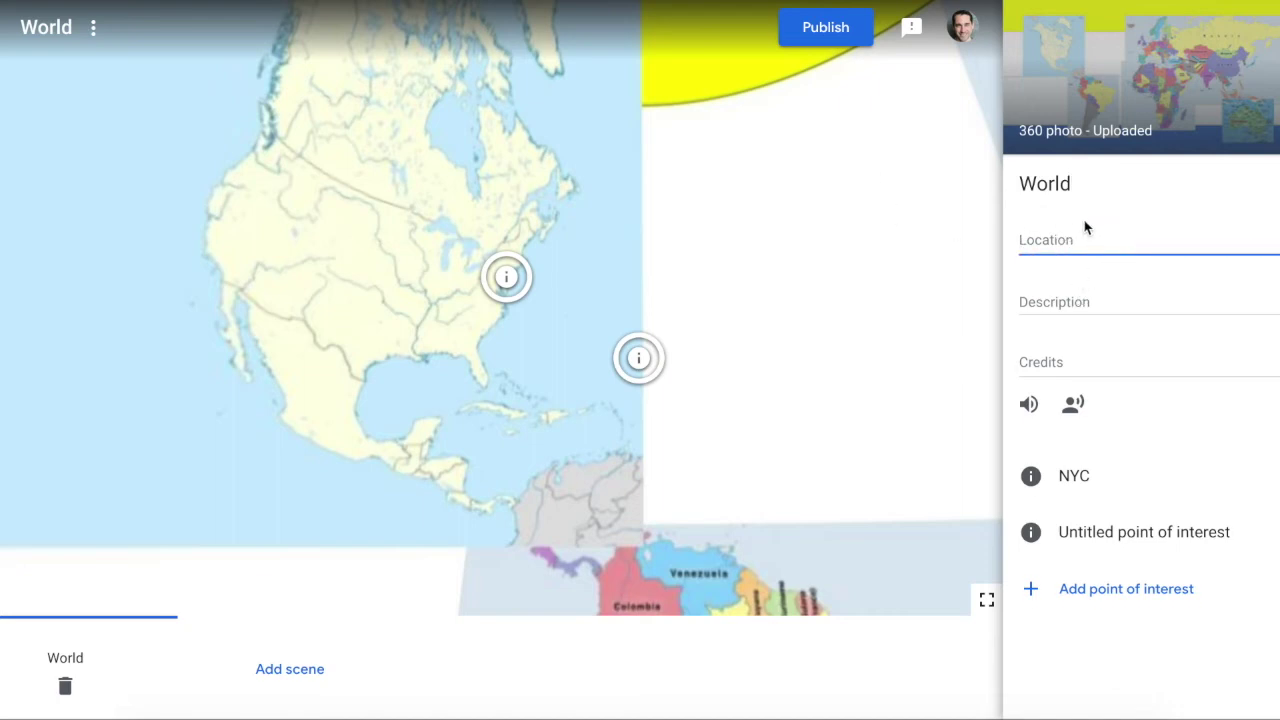
type("Earth")
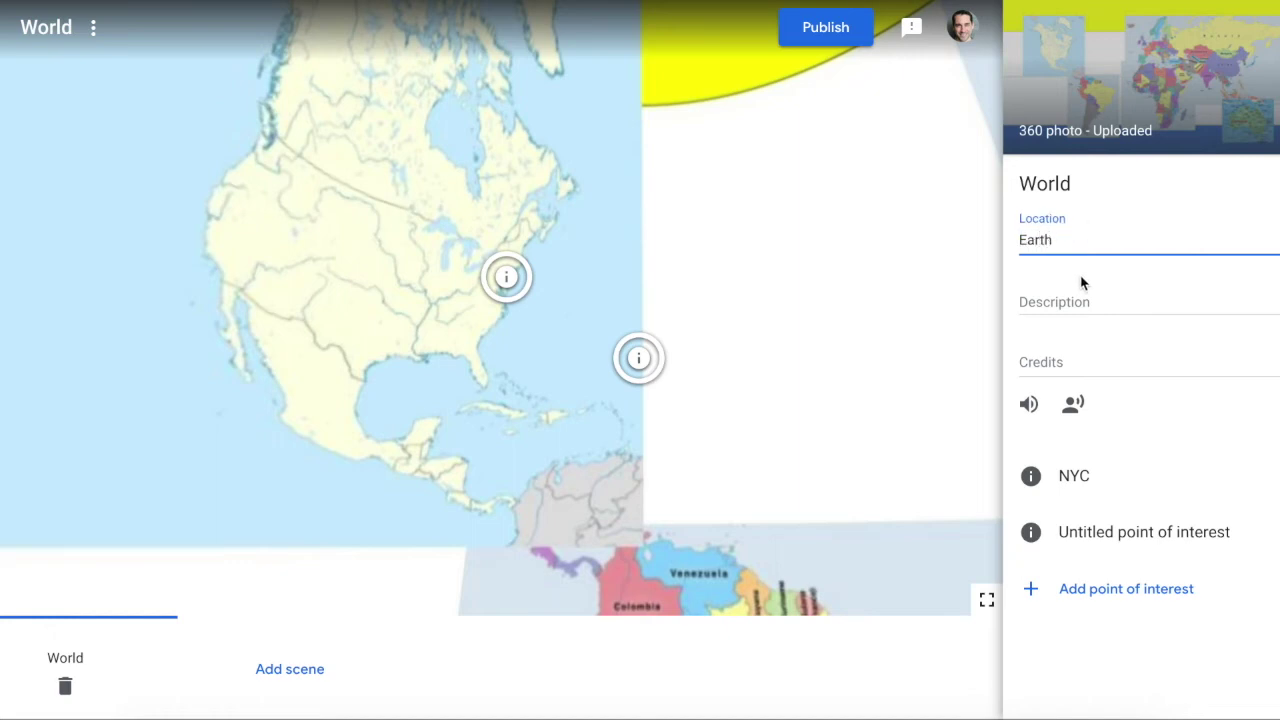
left_click(1080, 290)
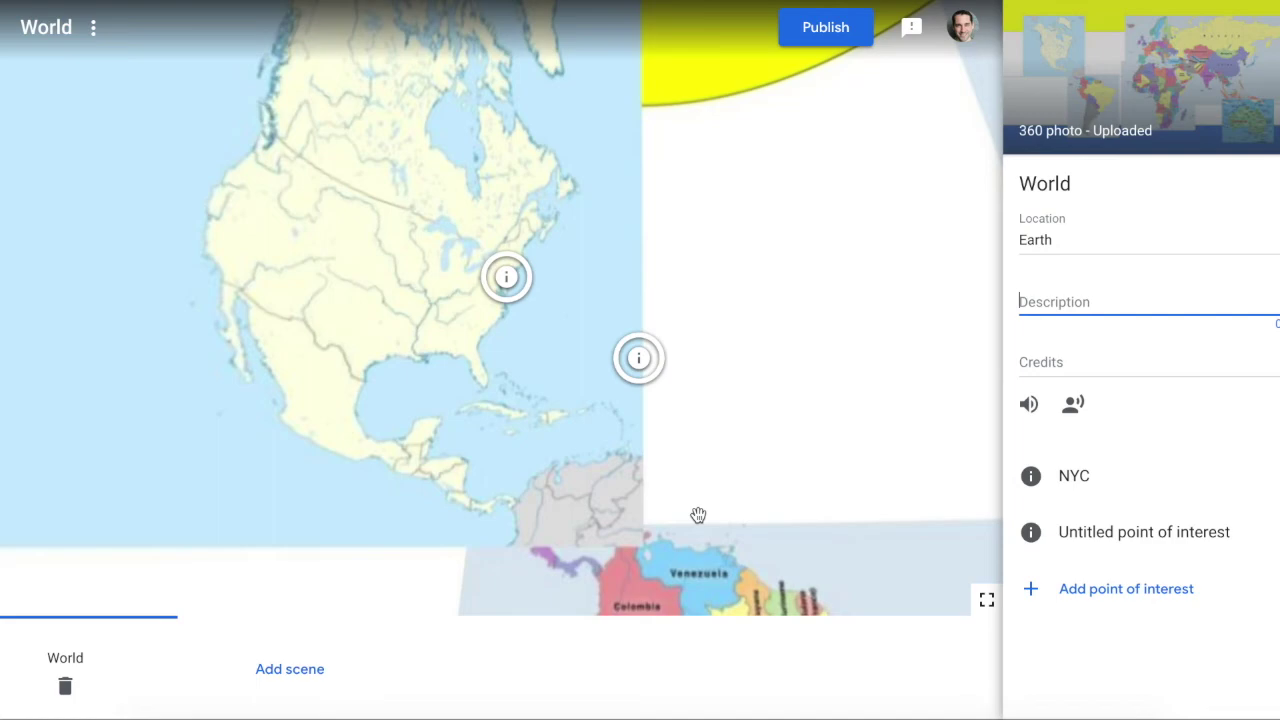
Step: Publish the World tour with its visibility set to Unlisted
left_click(727, 250)
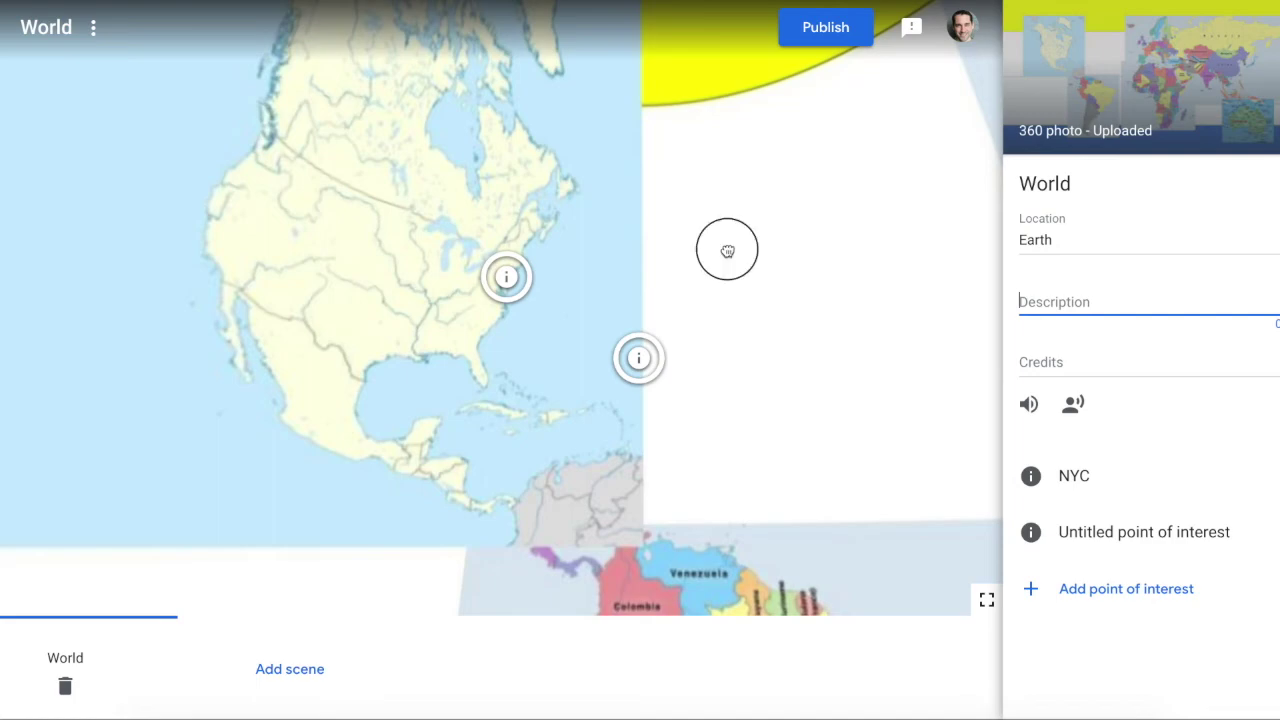
left_click_drag(727, 250, 297, 257)
left_click_drag(749, 403, 655, 345)
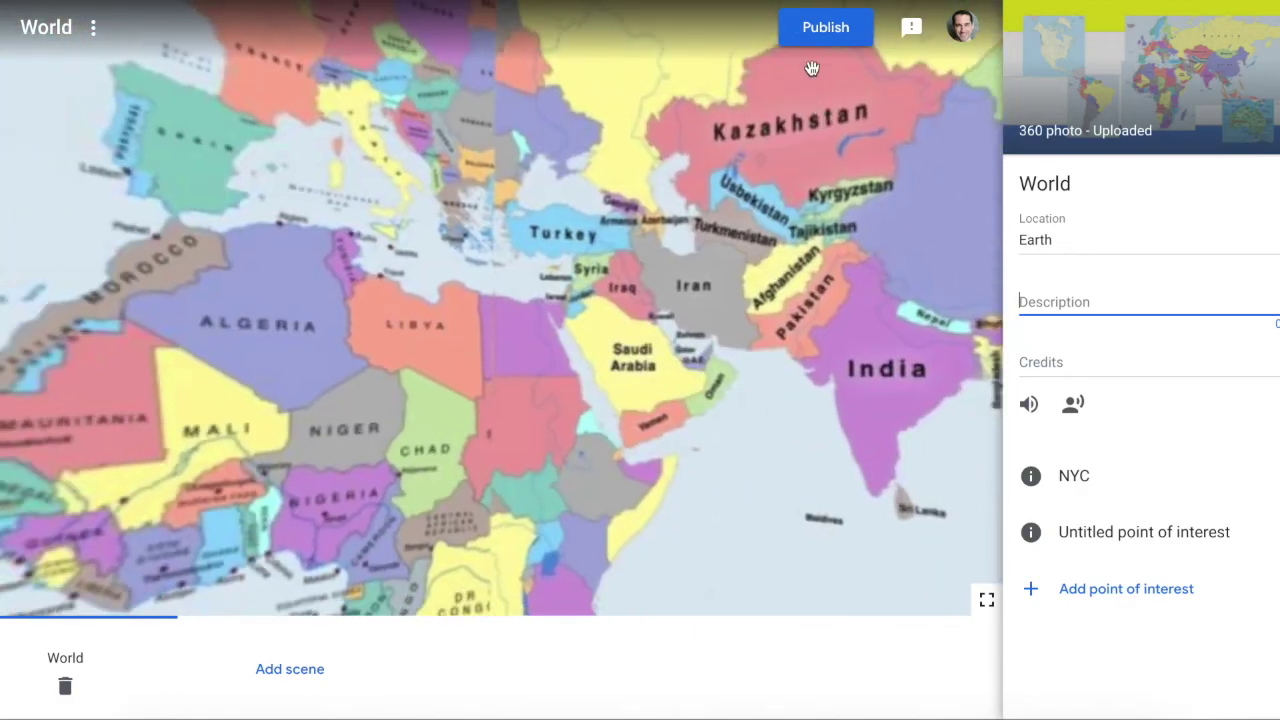
left_click(826, 40)
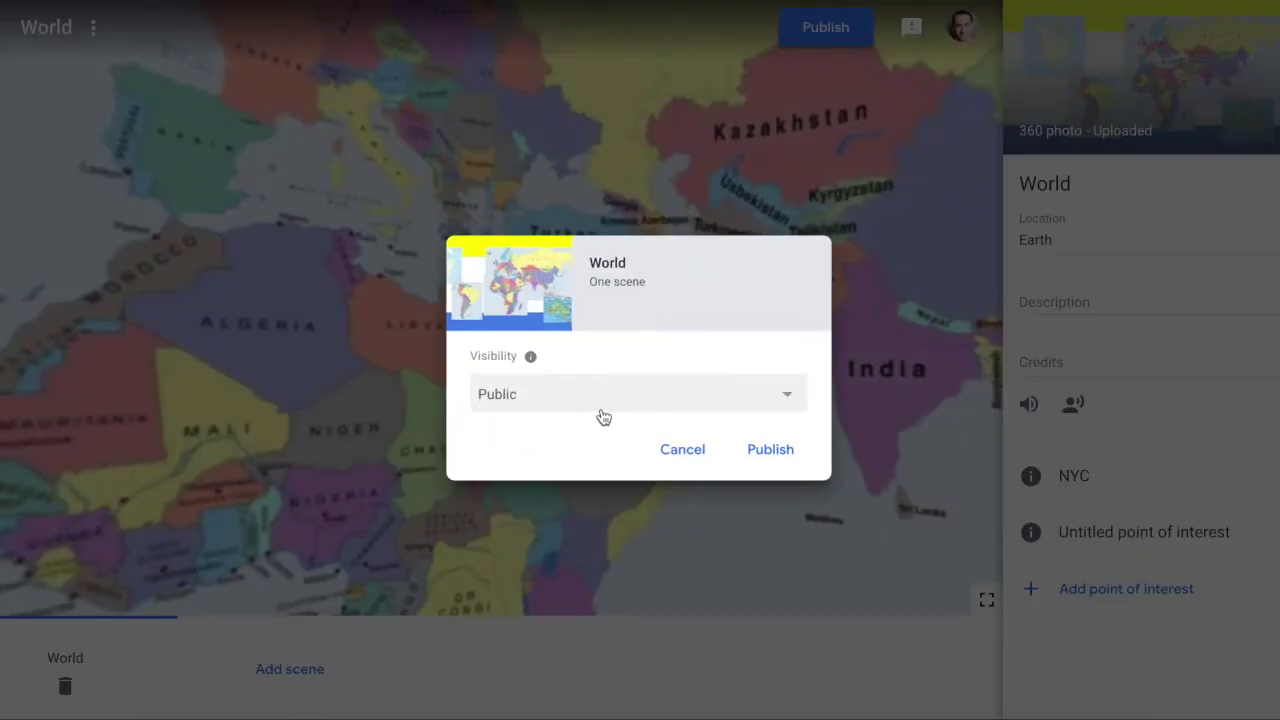
left_click(790, 400)
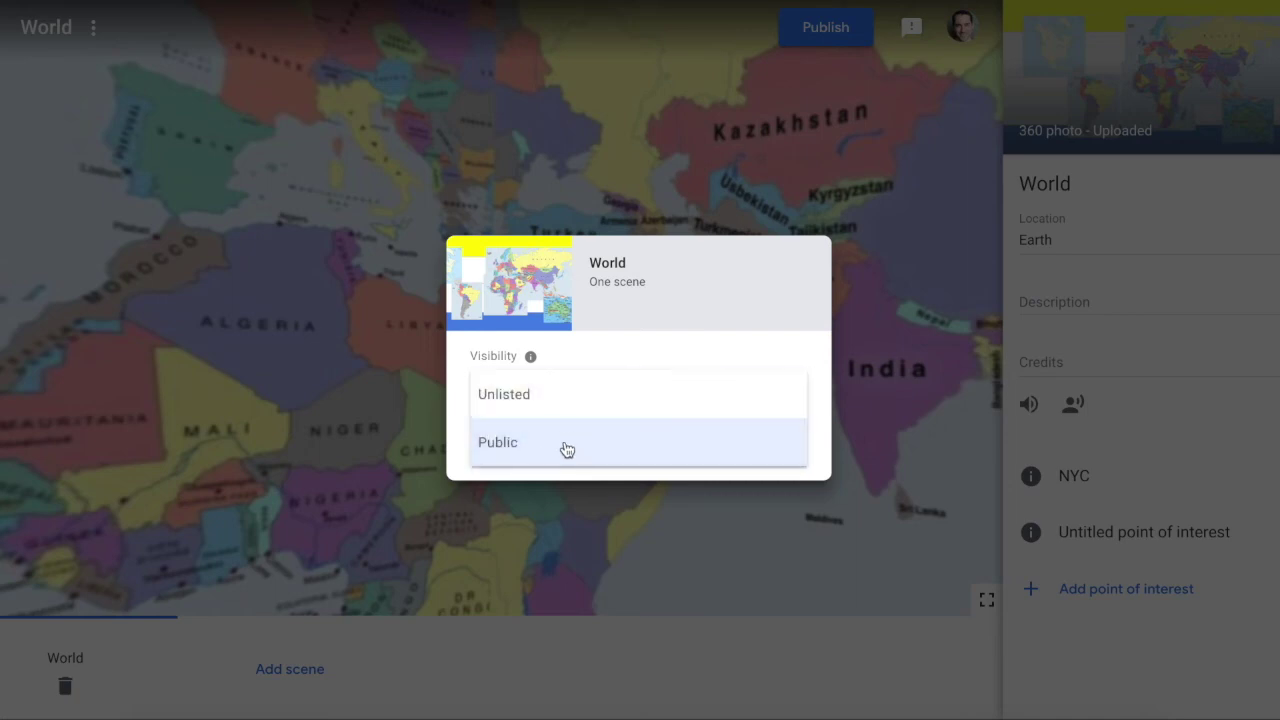
left_click(527, 403)
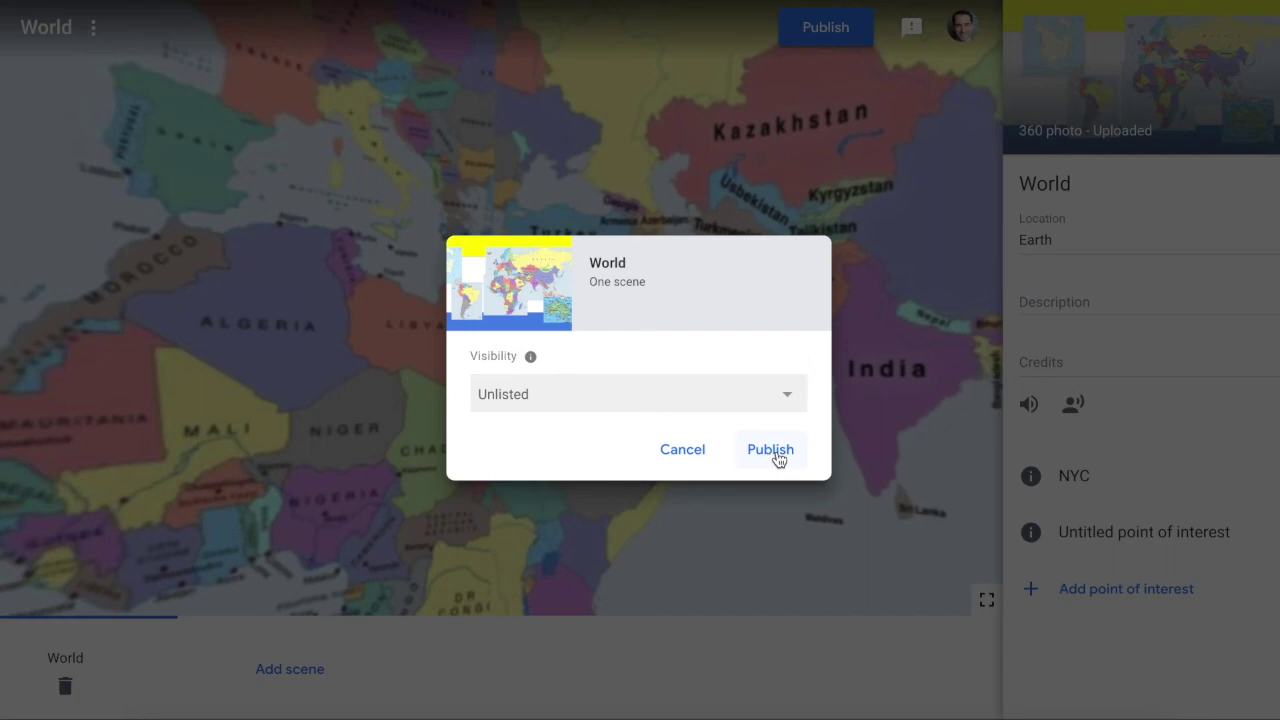
left_click(772, 452)
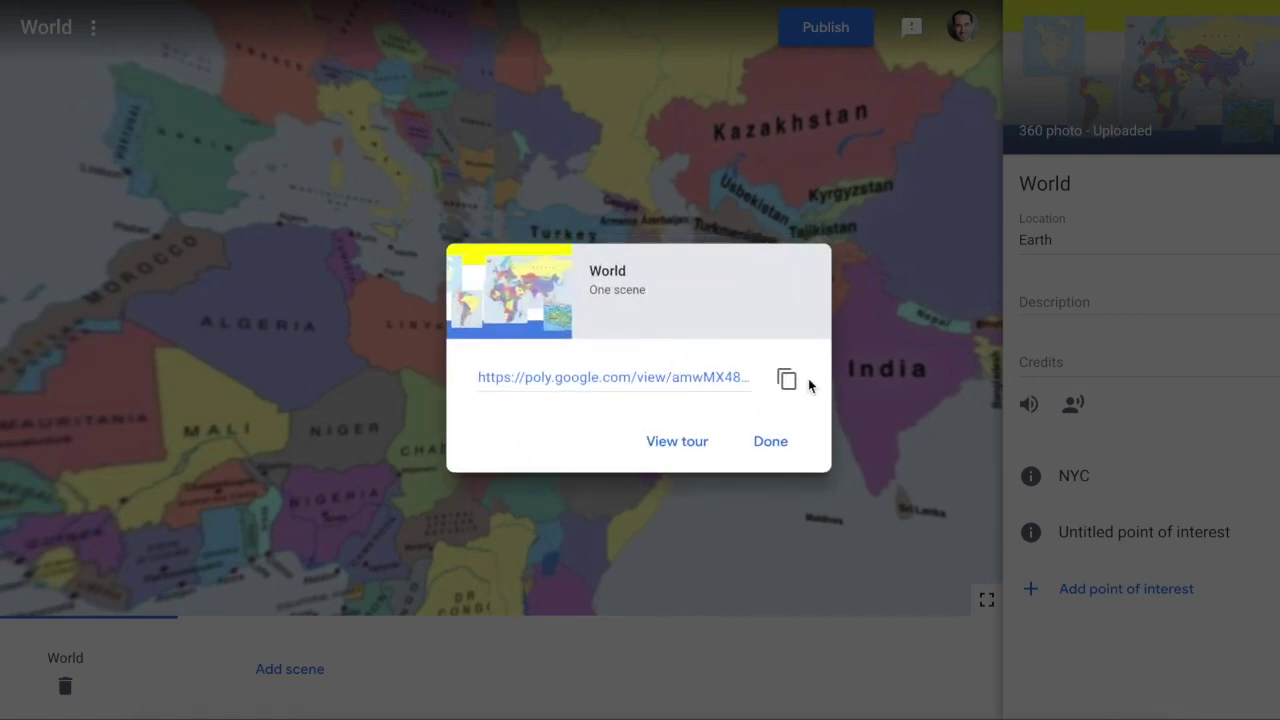
Step: Copy the published tour's link and open it in the browser
left_click(786, 377)
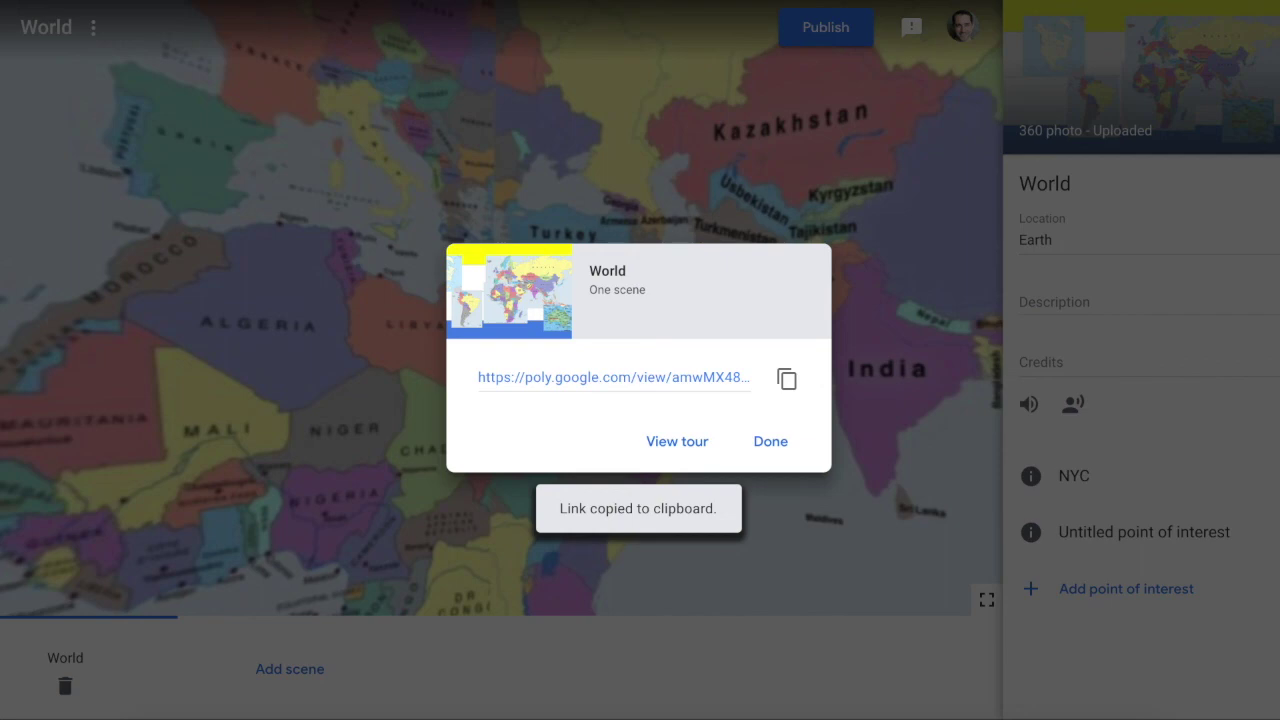
key("ctrl+l")
key("ctrl+v")
key("Return")
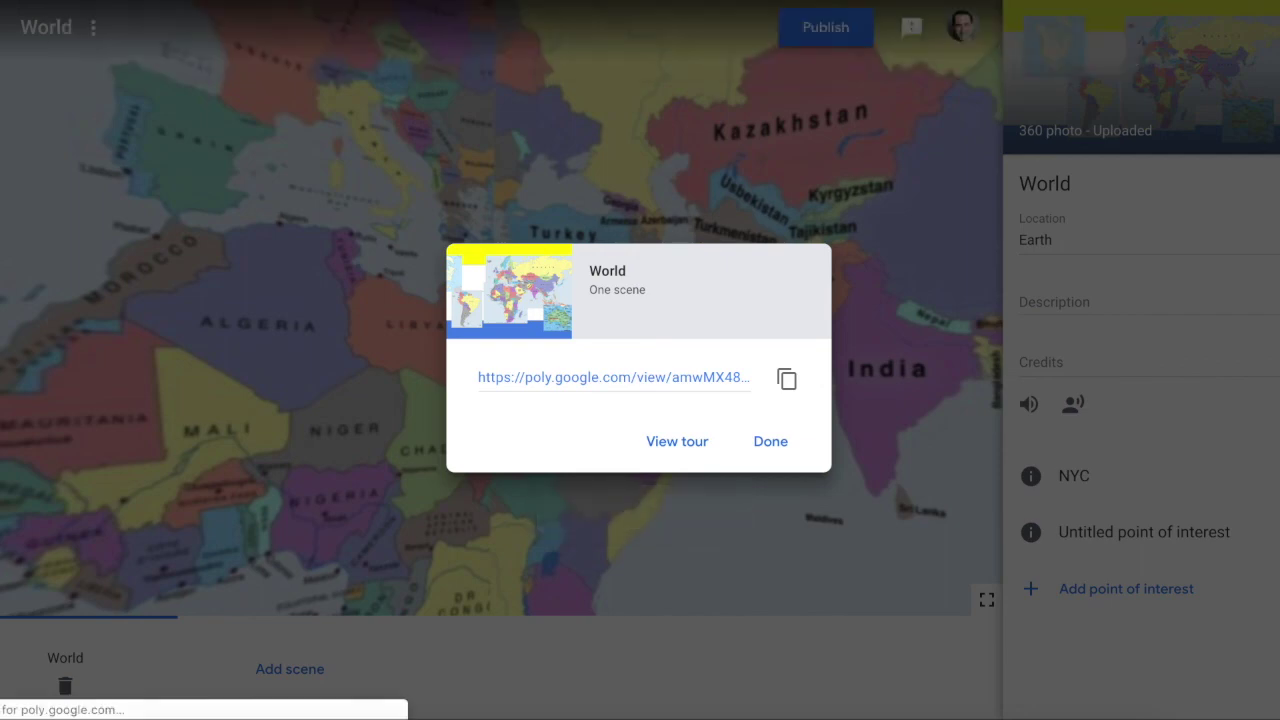